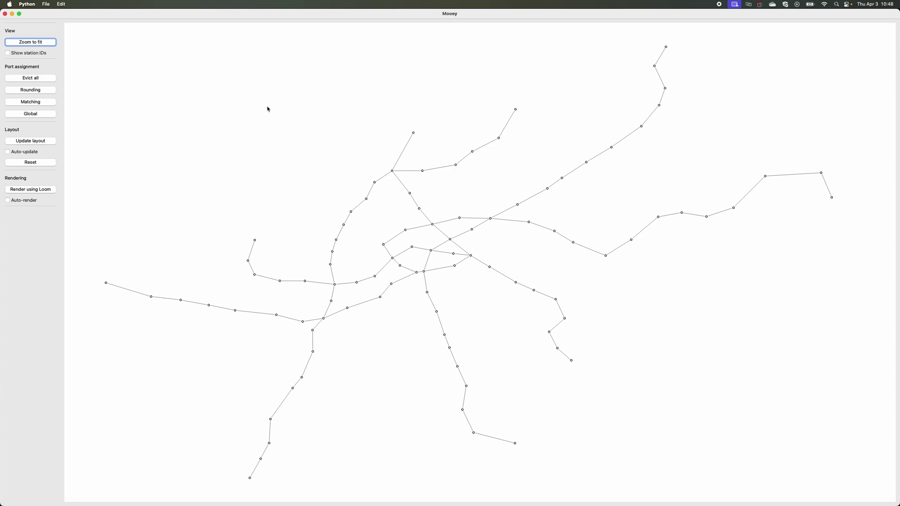
Attach the north-east edge of the central four-way station to that station's north-east port
scroll(315, 200, "down", 1)
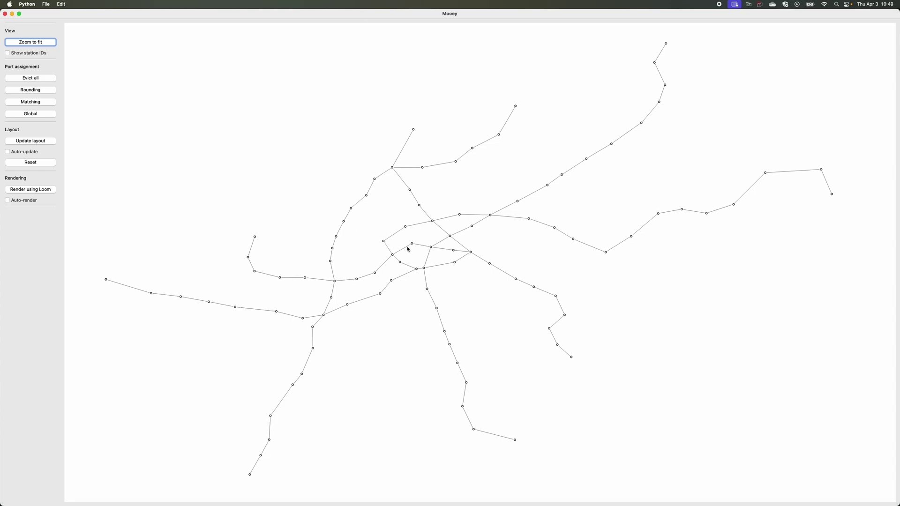
scroll(407, 249, "up", 10)
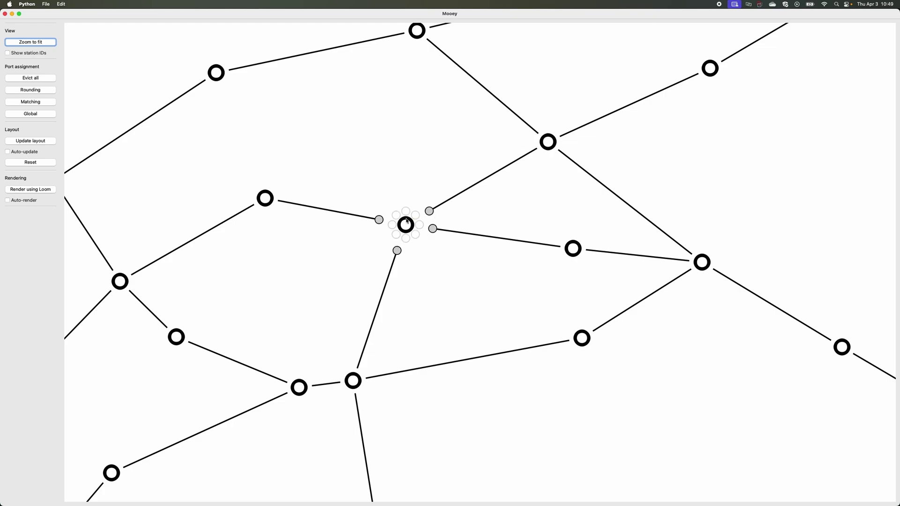
left_click(429, 211)
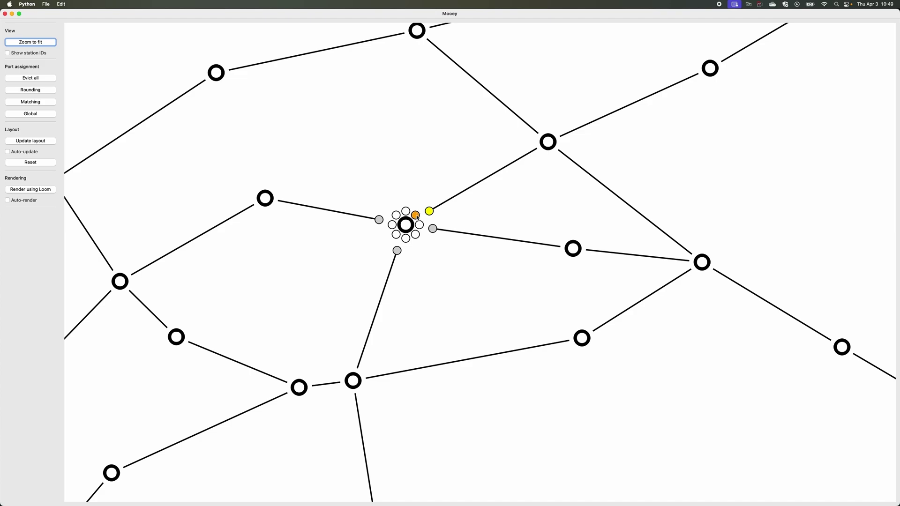
left_click(416, 216)
mouse_move(528, 169)
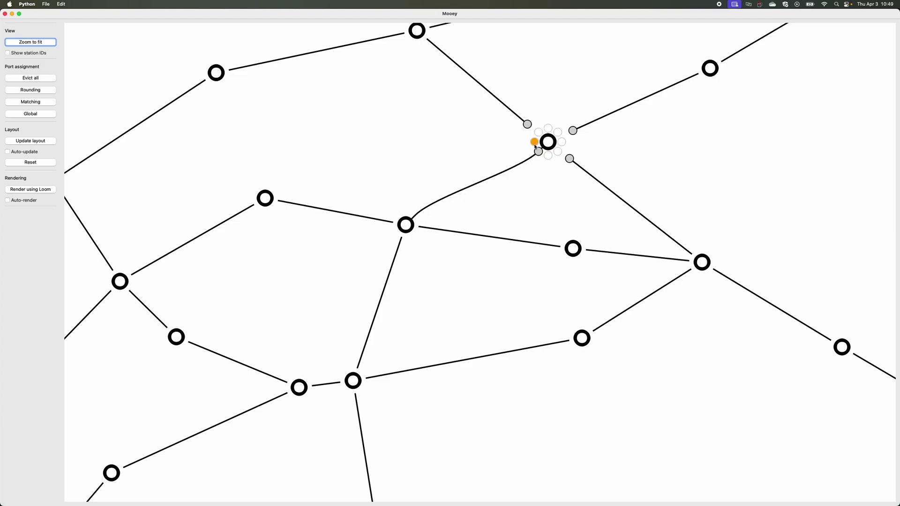
mouse_move(412, 213)
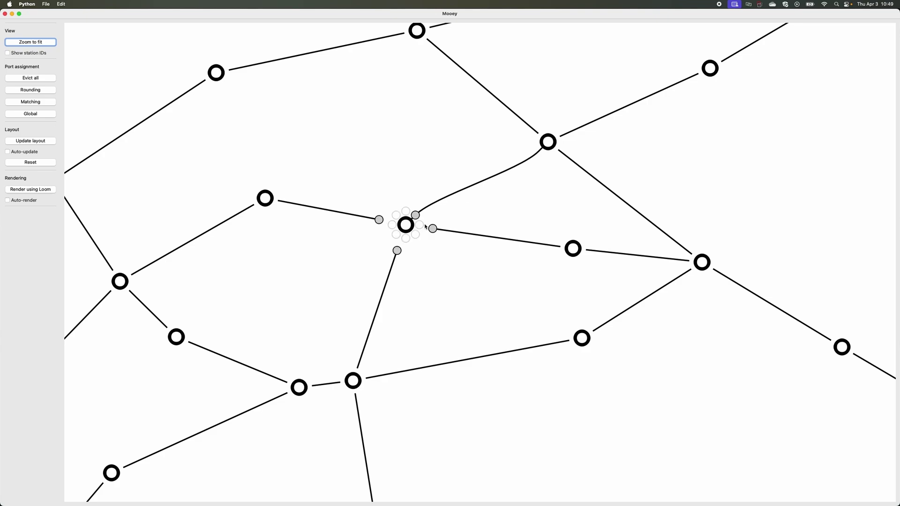
Attach the central station's three remaining edges to its east, south and west ports
left_click(432, 229)
left_click(420, 225)
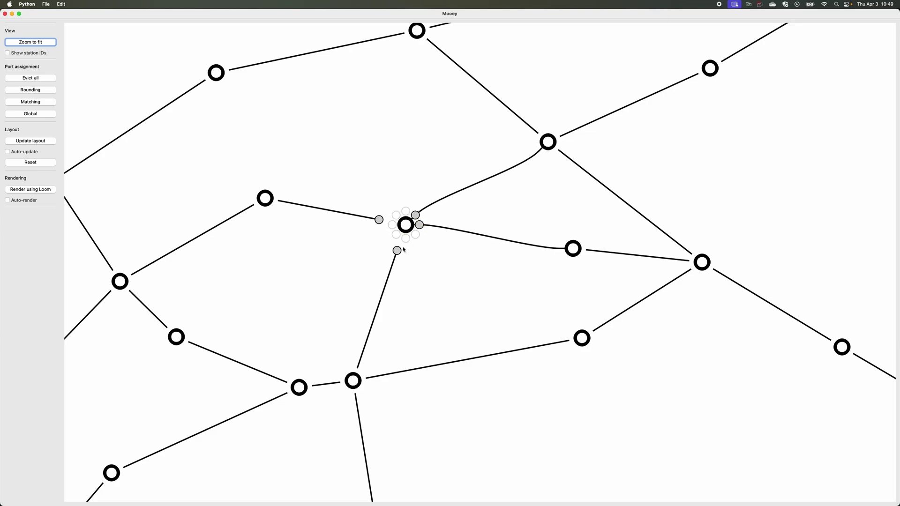
left_click(397, 251)
left_click(406, 238)
left_click(379, 219)
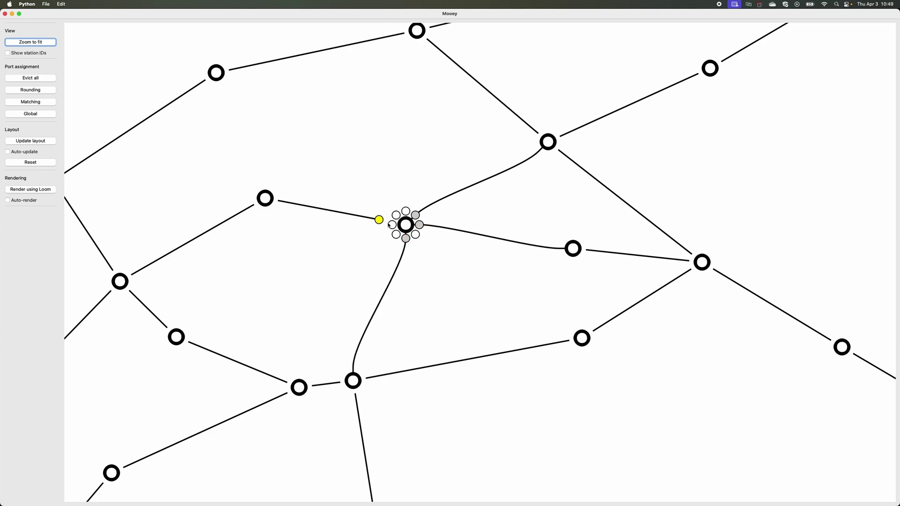
left_click(392, 224)
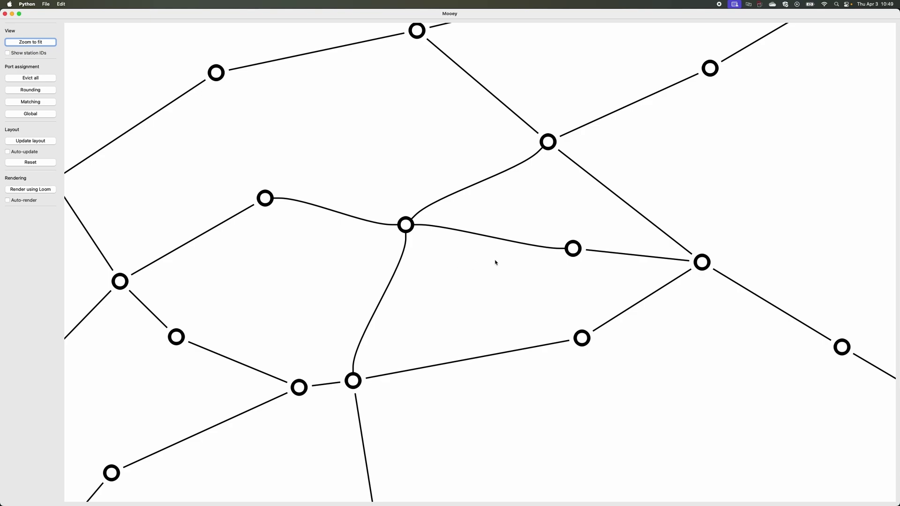
Assign ports across the whole network with the Global method and update the layout
left_click_drag(495, 260, 471, 208)
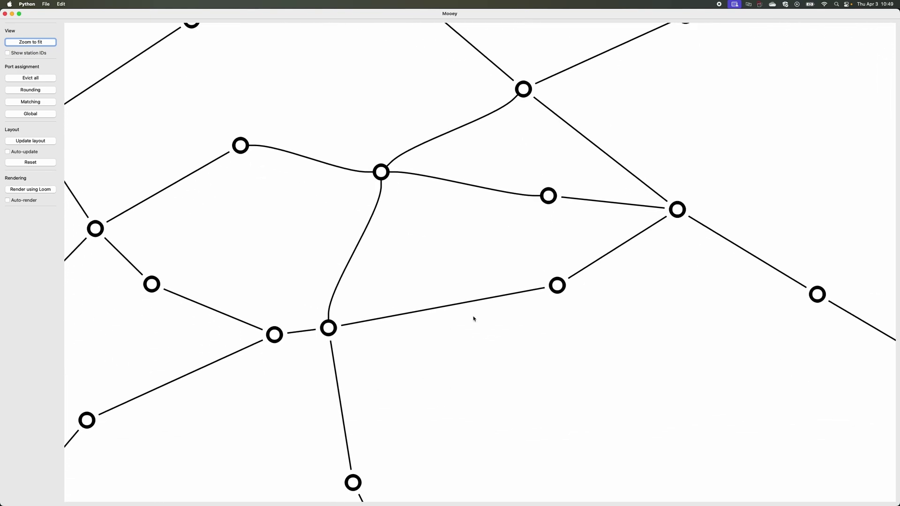
left_click(46, 112)
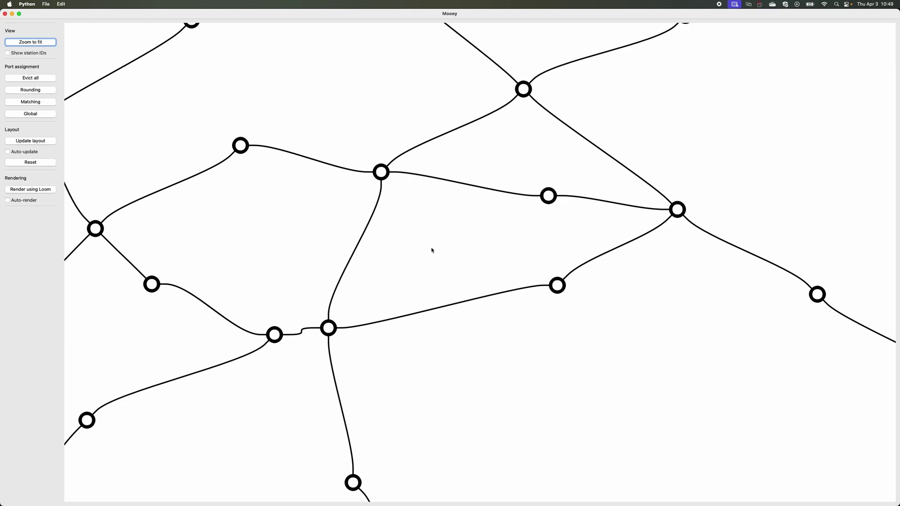
scroll(382, 353, "right", 10)
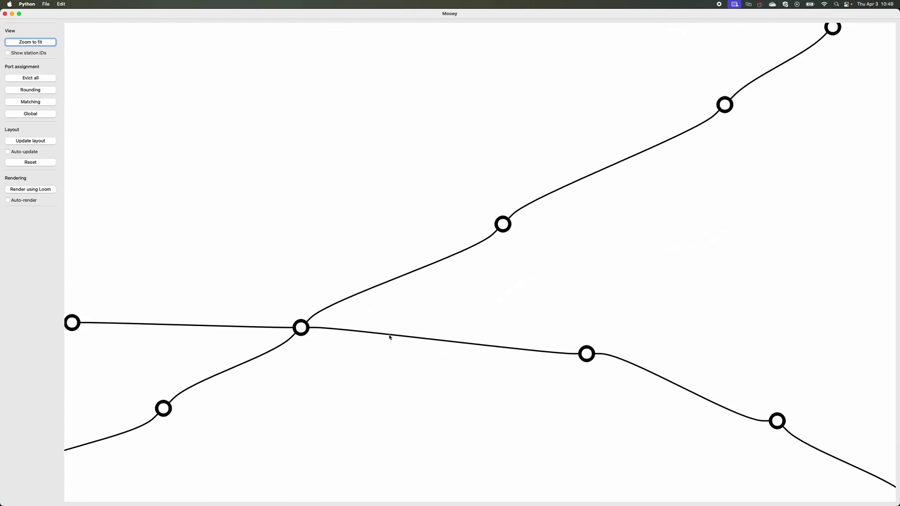
scroll(300, 328, "up", 1)
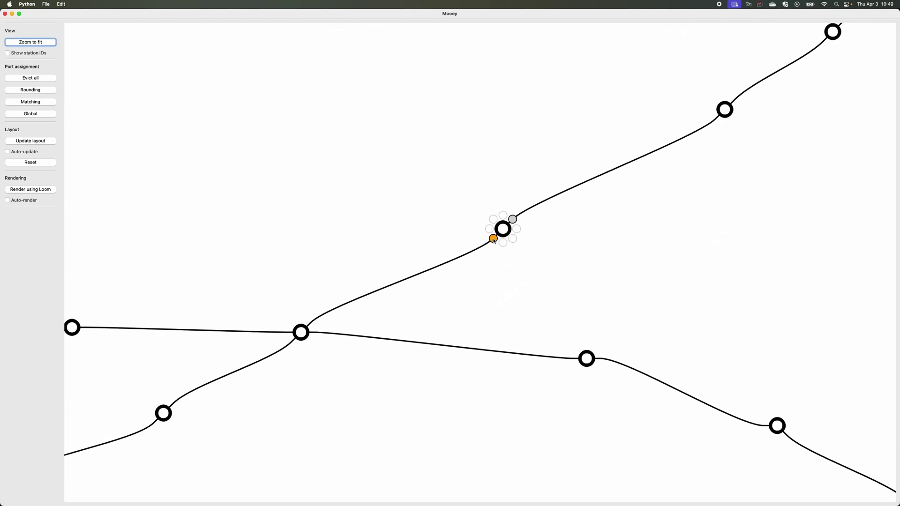
scroll(328, 308, "down", 3)
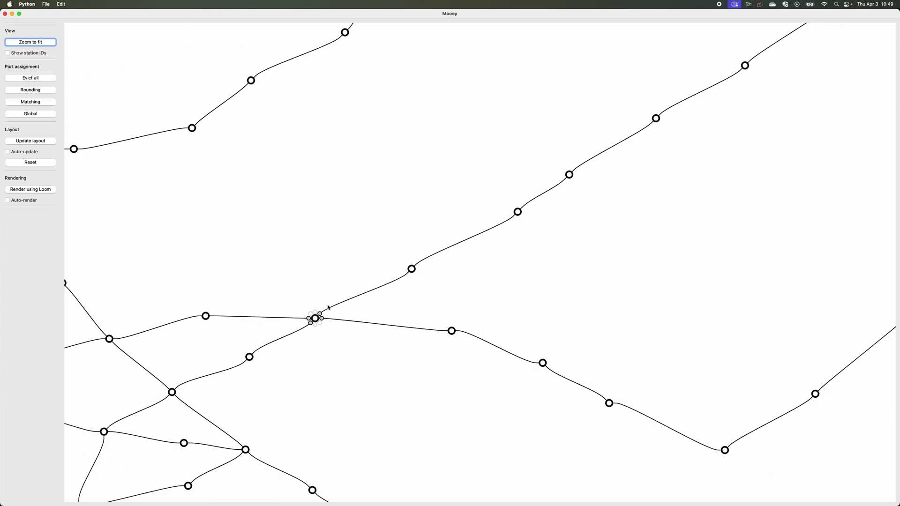
scroll(328, 307, "down", 5)
scroll(442, 262, "up", 2)
left_click_drag(442, 262, 478, 227)
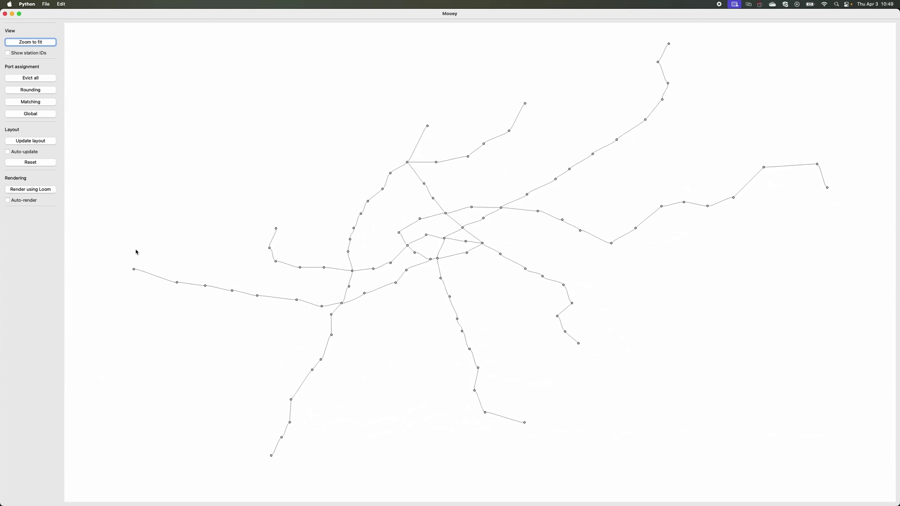
left_click(31, 141)
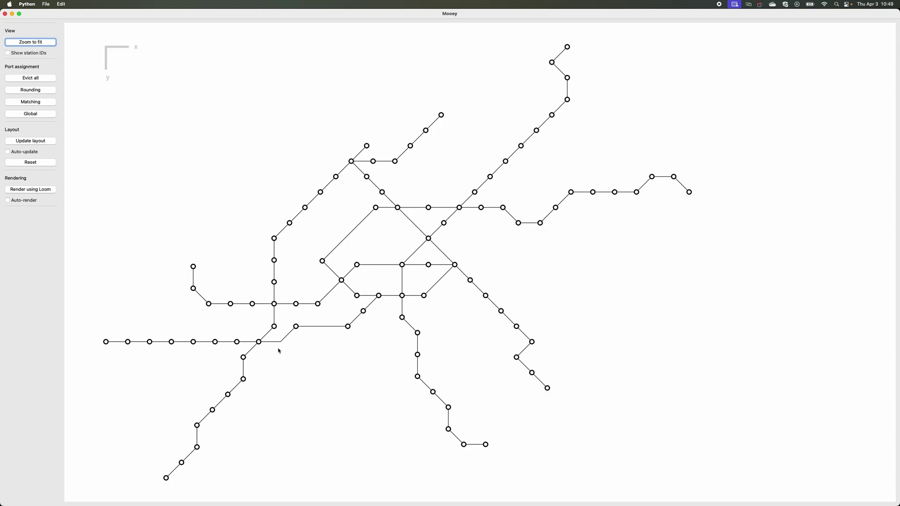
Move the bent edge at the first station east of the south-western interchange to its west port and update the layout
scroll(276, 346, "up", 5)
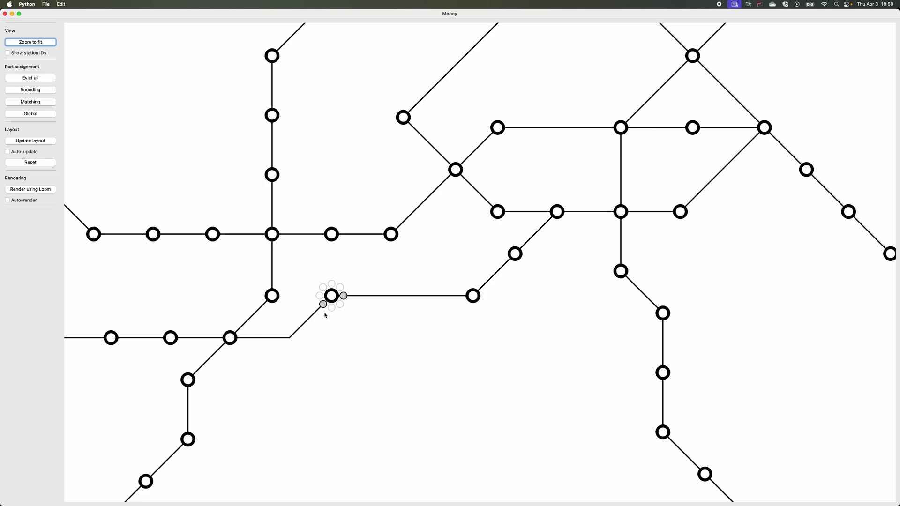
left_click_drag(323, 304, 319, 296)
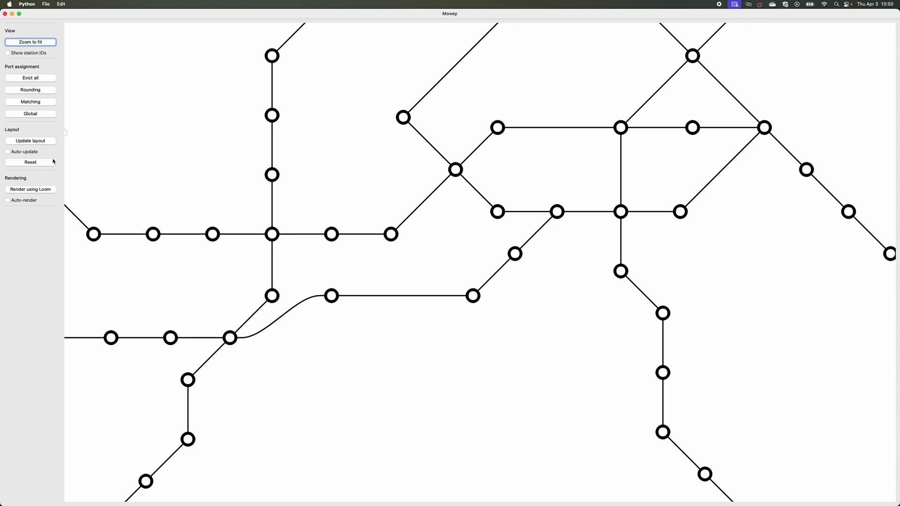
left_click(31, 141)
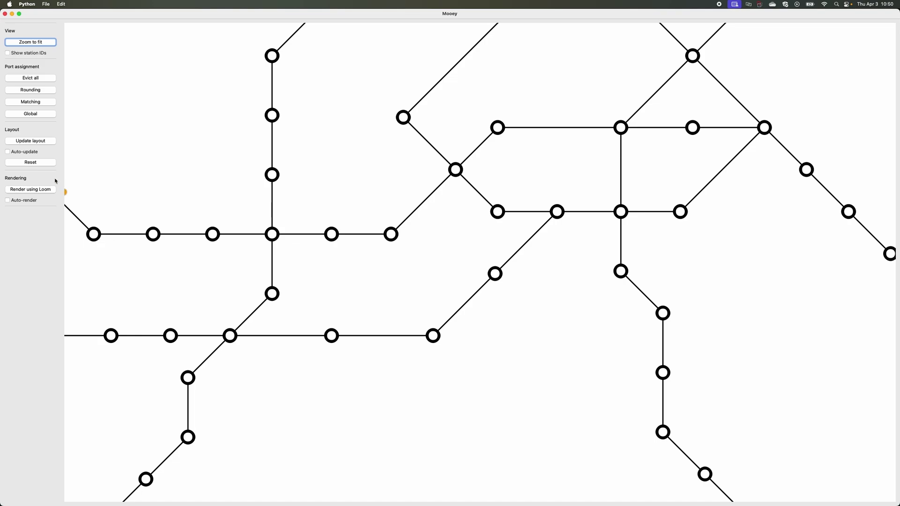
Enable automatic layout updates and move the western loop junction's north-west edge to its north port and north-east edge to its east port
left_click(31, 154)
left_click_drag(540, 132, 498, 289)
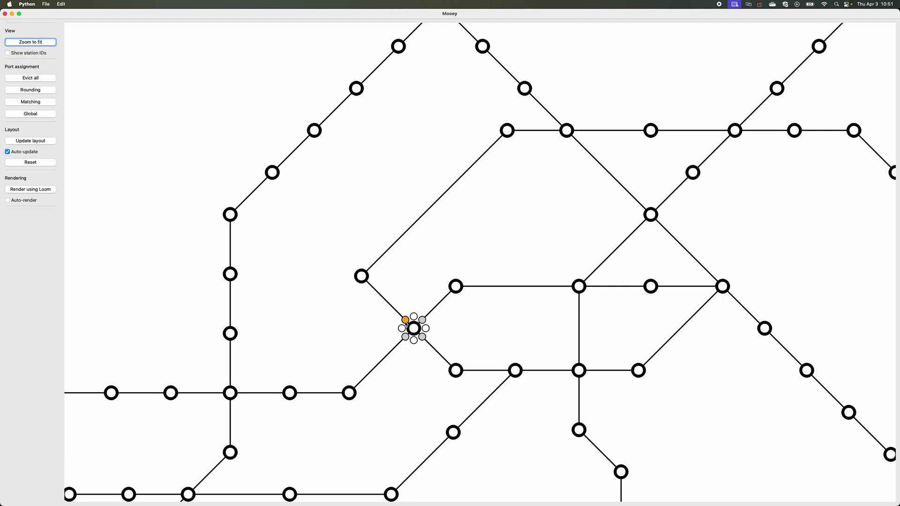
left_click(413, 317)
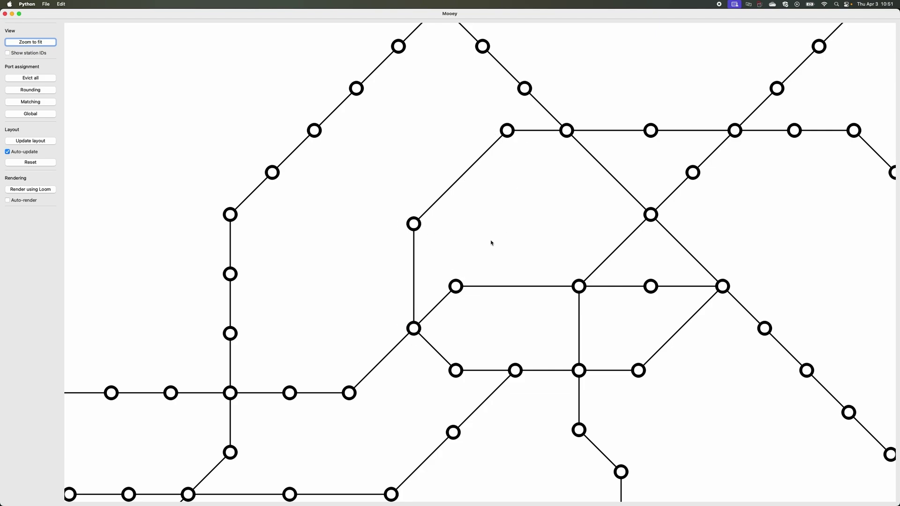
left_click(425, 328)
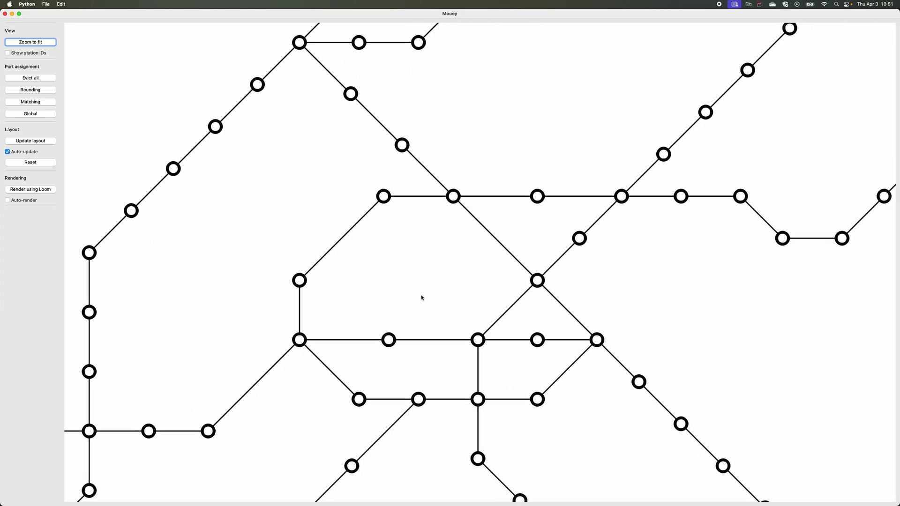
Move the upper loop interchange's north-west edge to its north port, straighten the line from there, and update the layout
left_click_drag(429, 275, 467, 396)
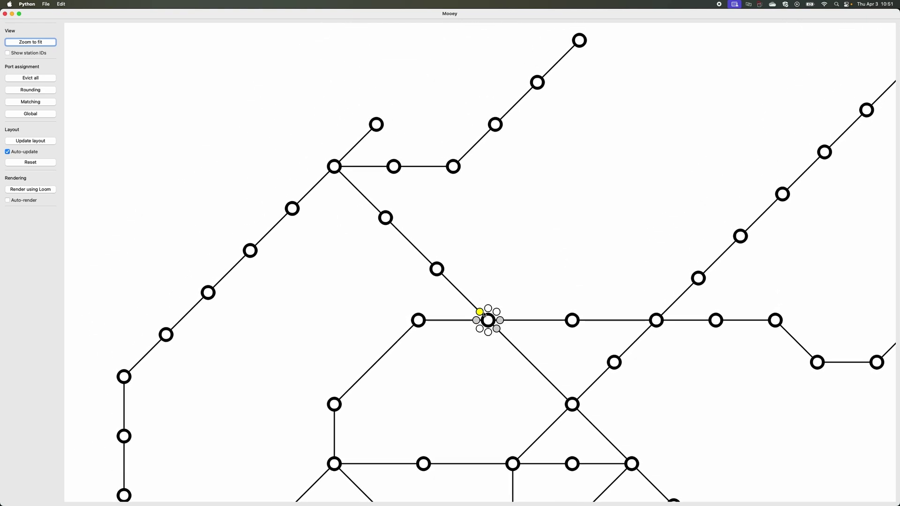
left_click(487, 309)
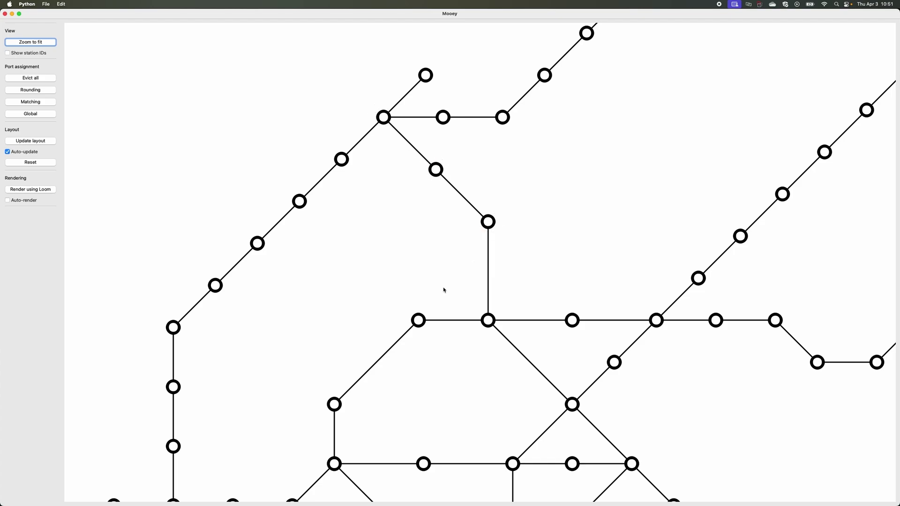
right_click(488, 308)
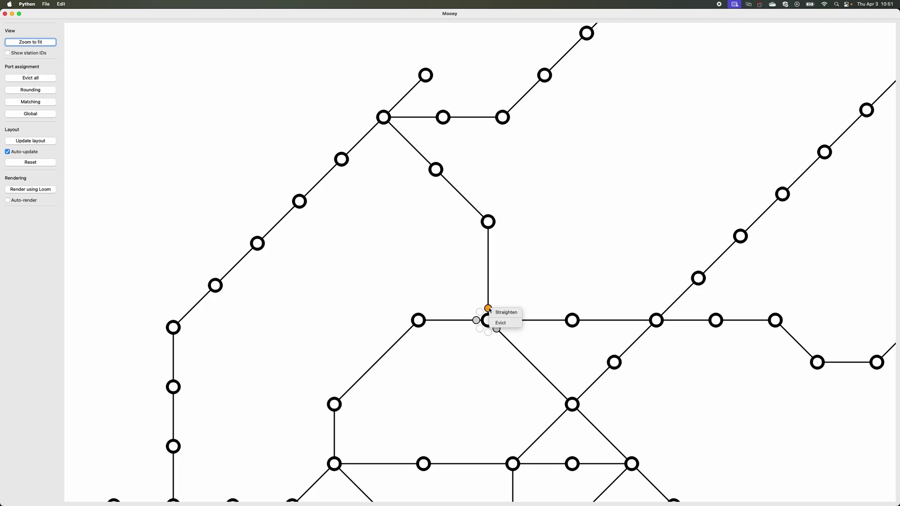
left_click(505, 312)
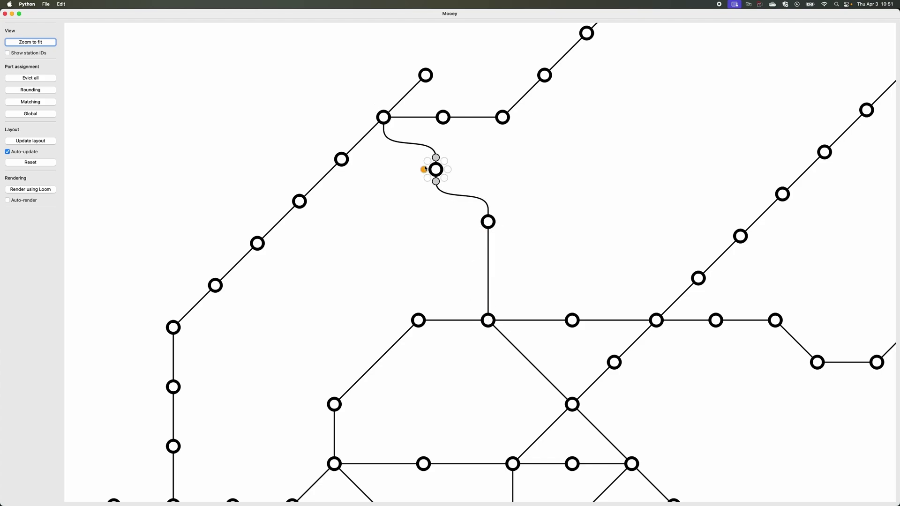
left_click(31, 143)
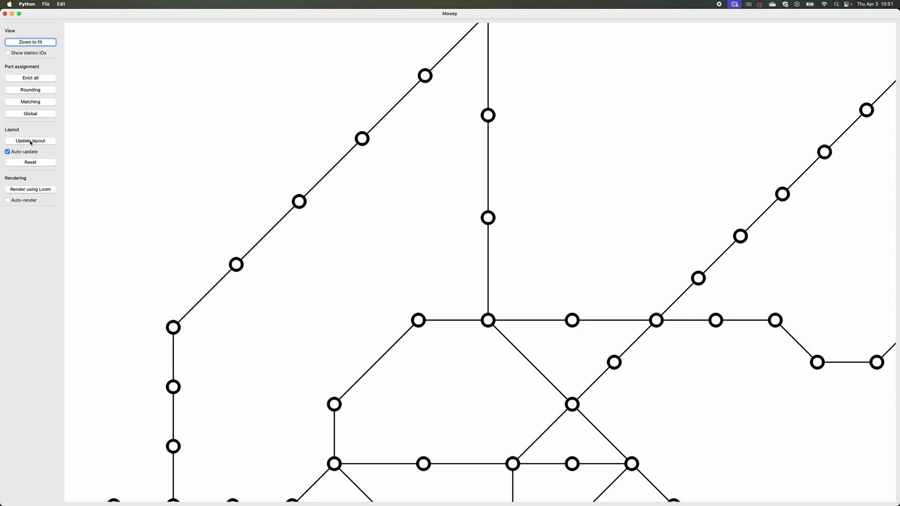
Straighten the eastern and north-eastern branches outward from the interchange where they cross
scroll(340, 225, "down", 5)
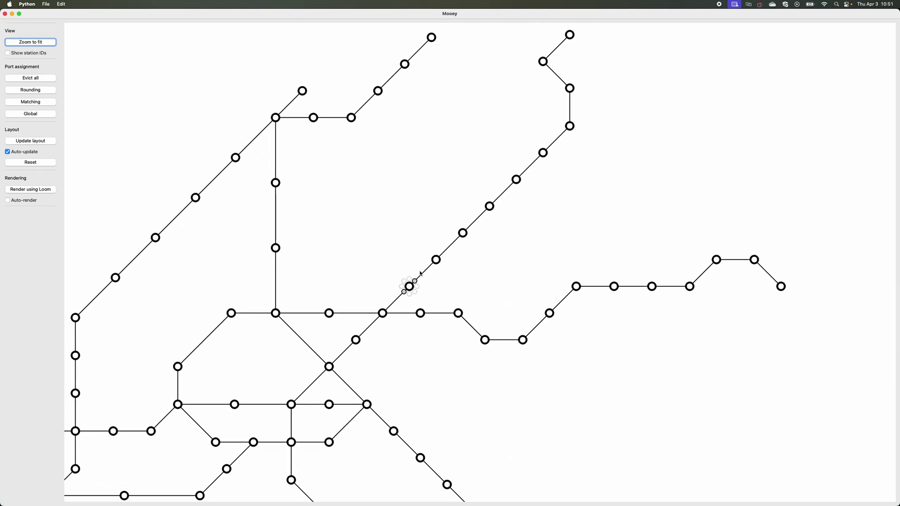
left_click_drag(404, 264, 368, 242)
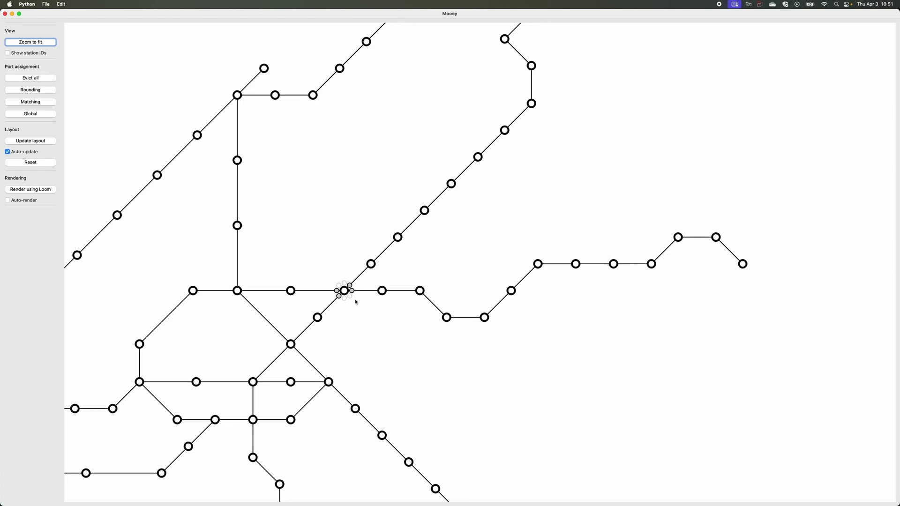
left_click(352, 293)
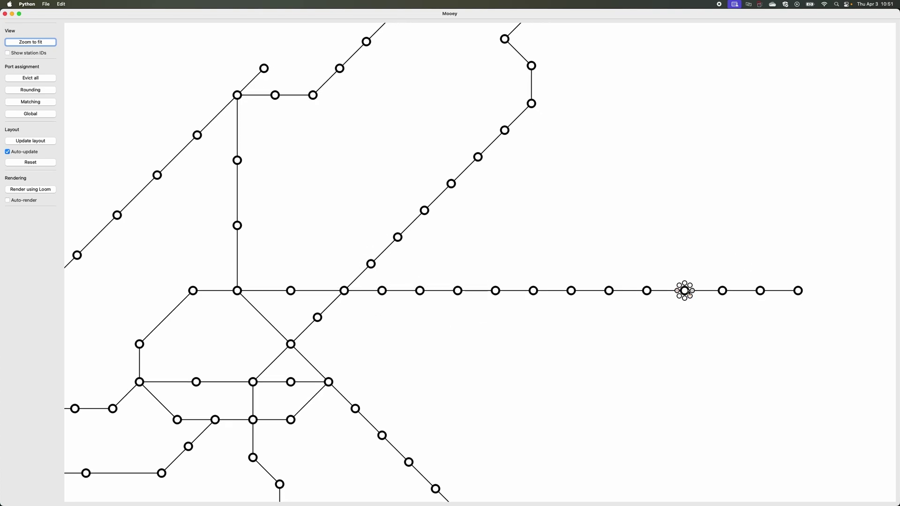
left_click_drag(590, 251, 493, 344)
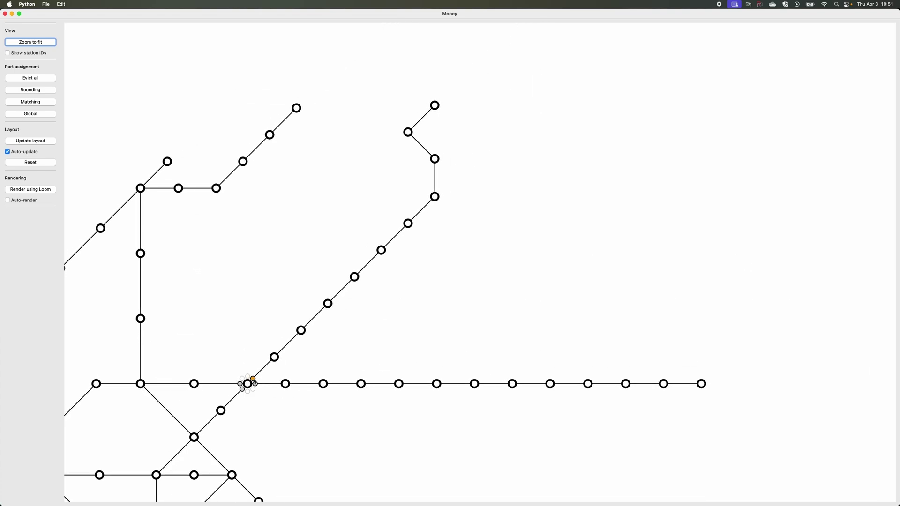
left_click(255, 380)
left_click_drag(252, 339, 453, 363)
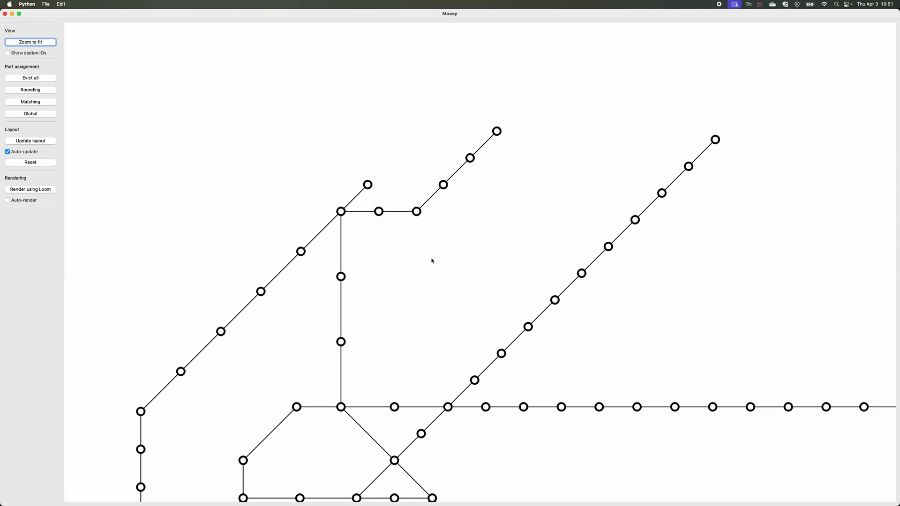
Straighten the northern junction's eastward branch and attach the short northern terminus's edge to its south port
left_click(349, 212)
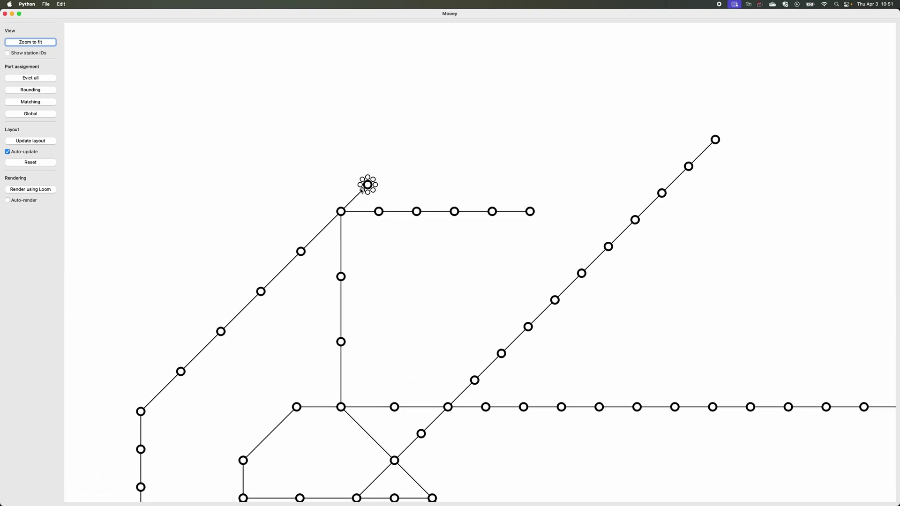
left_click(367, 192)
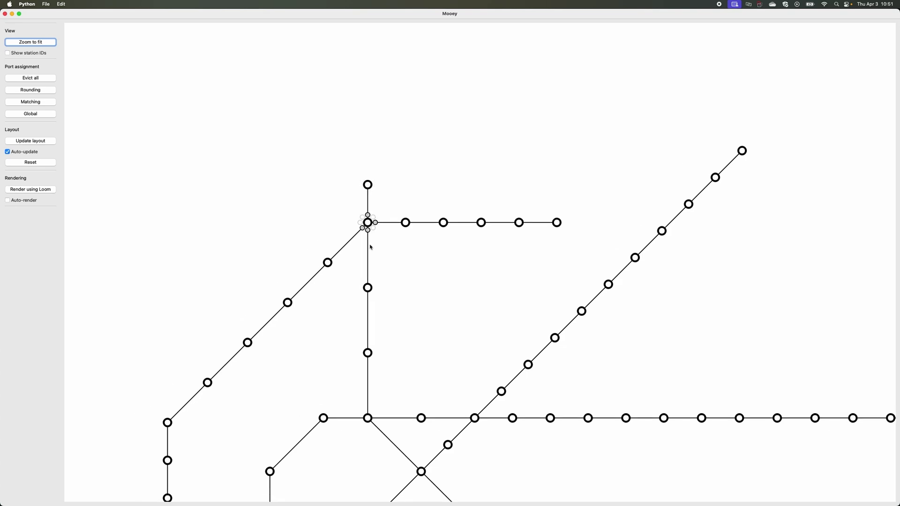
Straighten the south-eastern branch outward from the loop's eastern interchange
left_click_drag(427, 336, 402, 258)
scroll(402, 260, "down", 5)
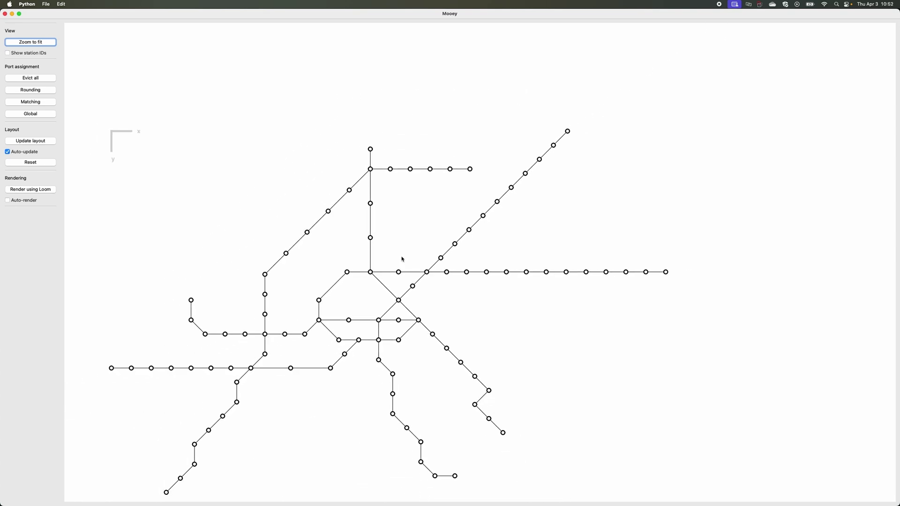
left_click(420, 317)
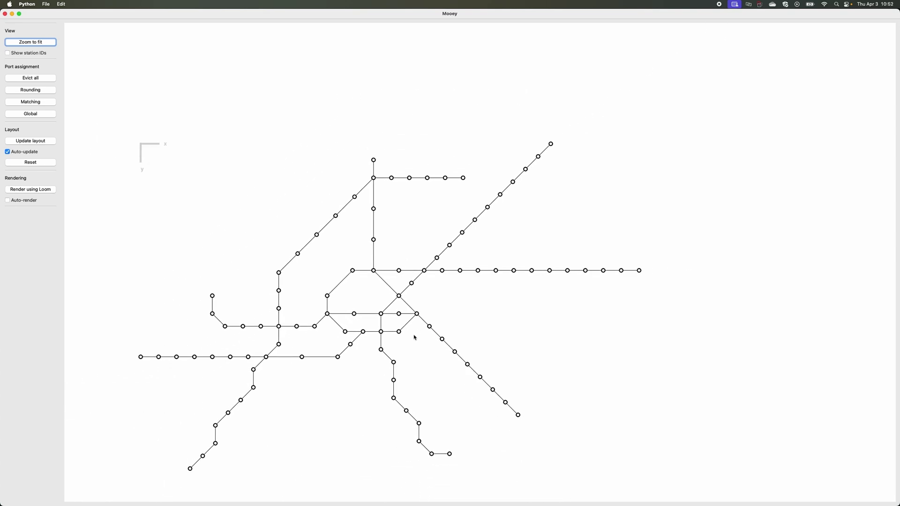
Straighten the southern branch below the loop and the south-western branch beyond the lower western interchange
mouse_move(380, 353)
left_click(381, 355)
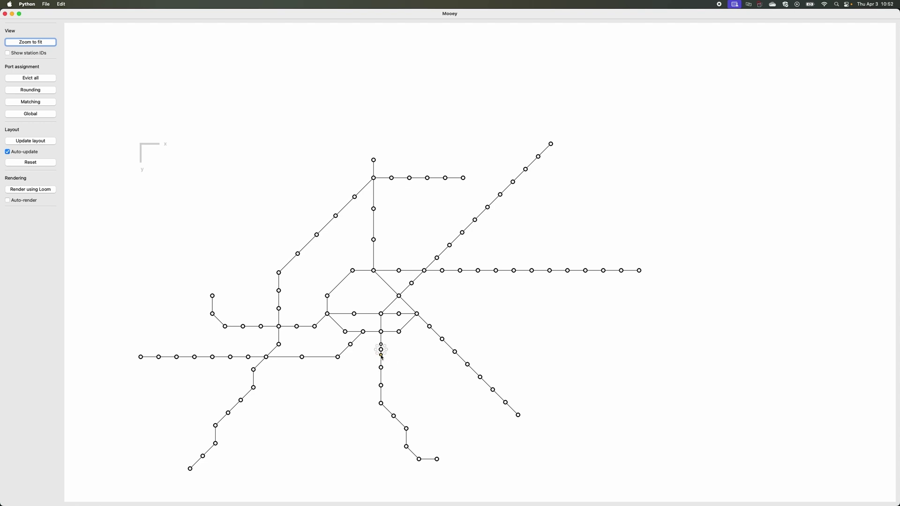
mouse_move(252, 393)
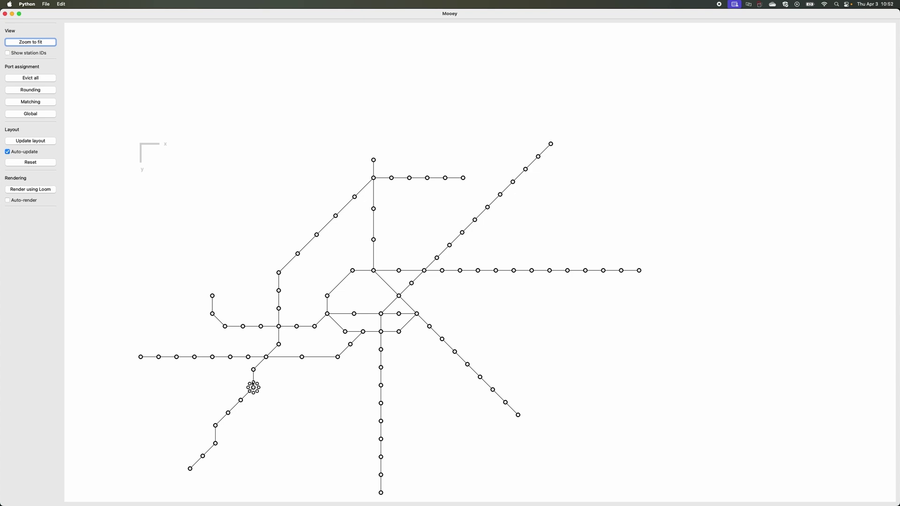
left_click(262, 361)
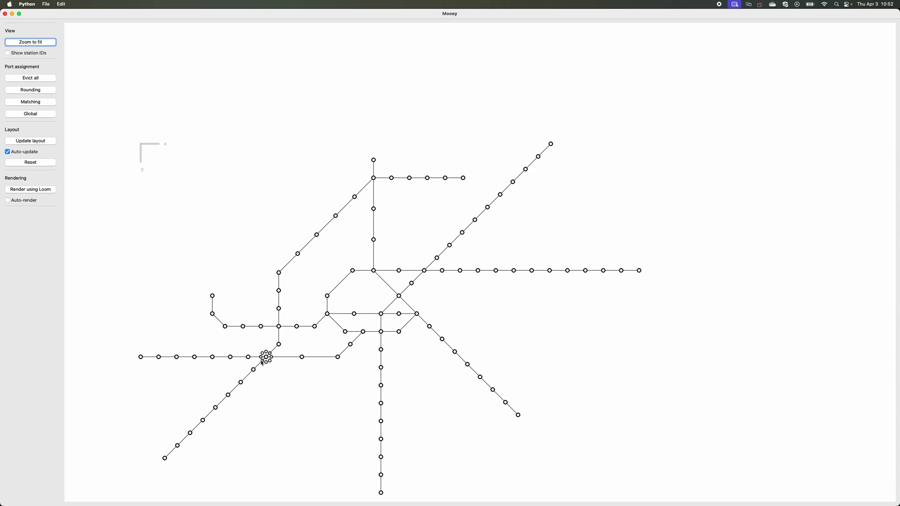
Straighten the upper western branch outward from its interchange so it runs due west
mouse_move(242, 327)
mouse_move(271, 325)
left_click(273, 328)
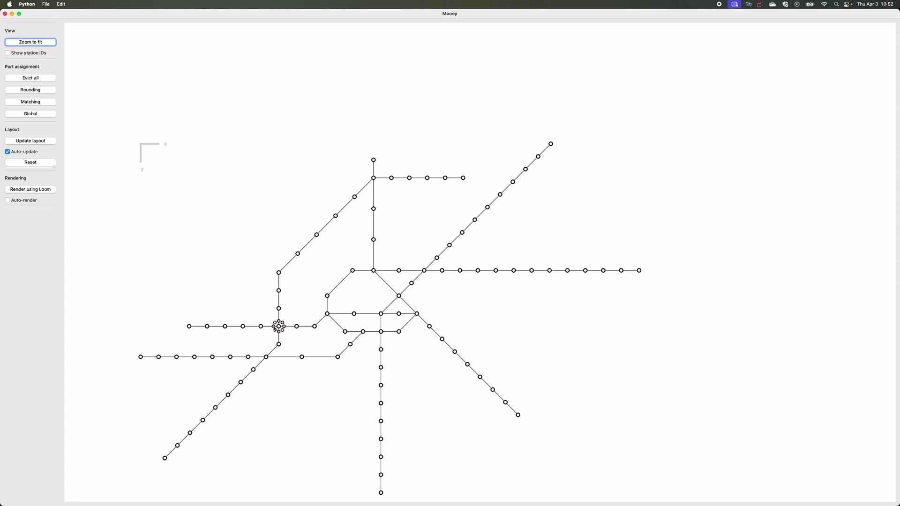
Straighten the line through the upper western interchange diagonally, using its south-west and north-east ports
left_click_drag(480, 317, 511, 273)
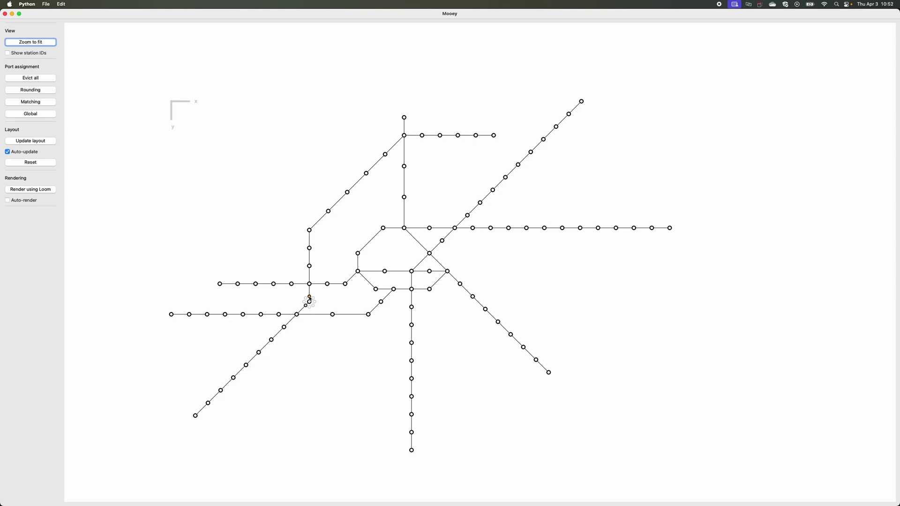
left_click(306, 290)
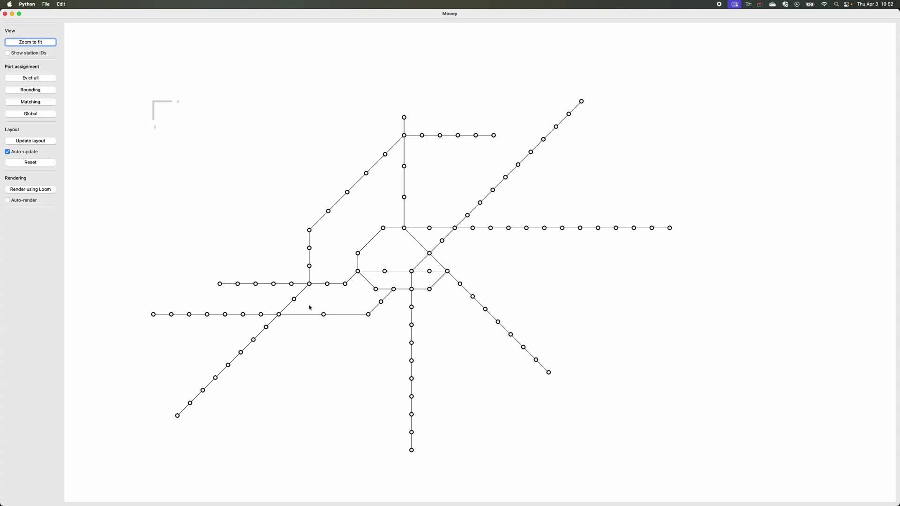
mouse_move(308, 285)
left_click(313, 282)
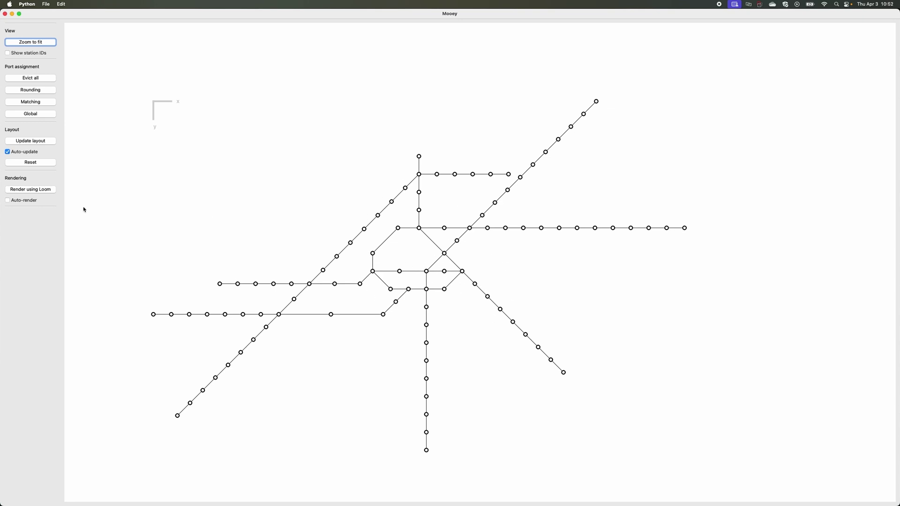
Render the map using Loom and compare the rendered render.svg in Chrome with the schematic, examining the central loop
left_click(41, 192)
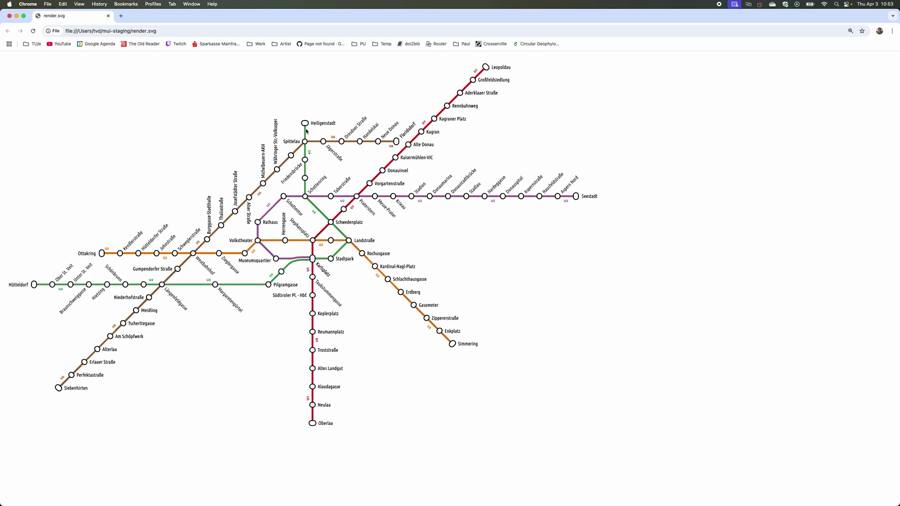
key("super+Tab")
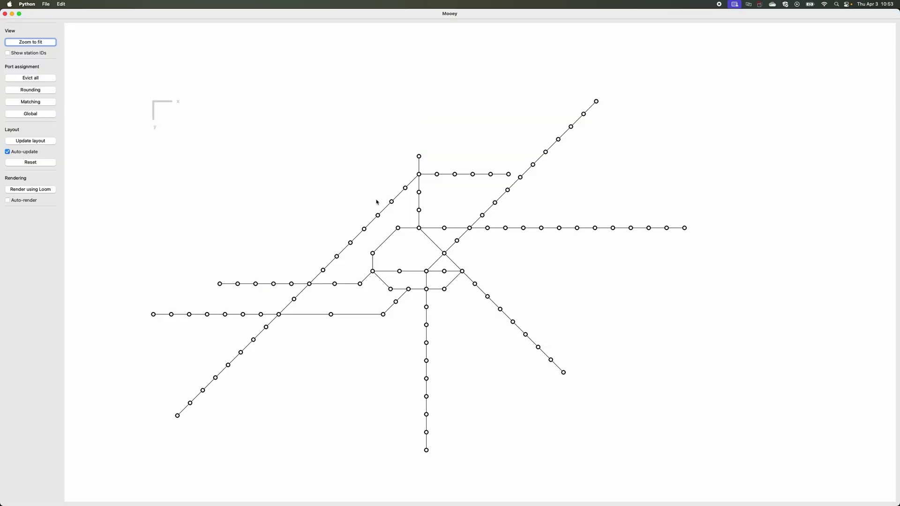
key("super+Tab")
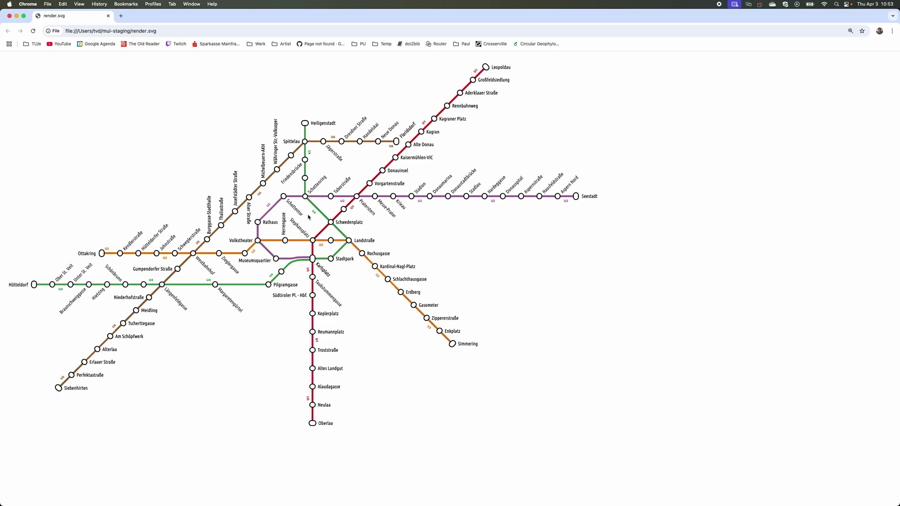
scroll(308, 213, "up", 5)
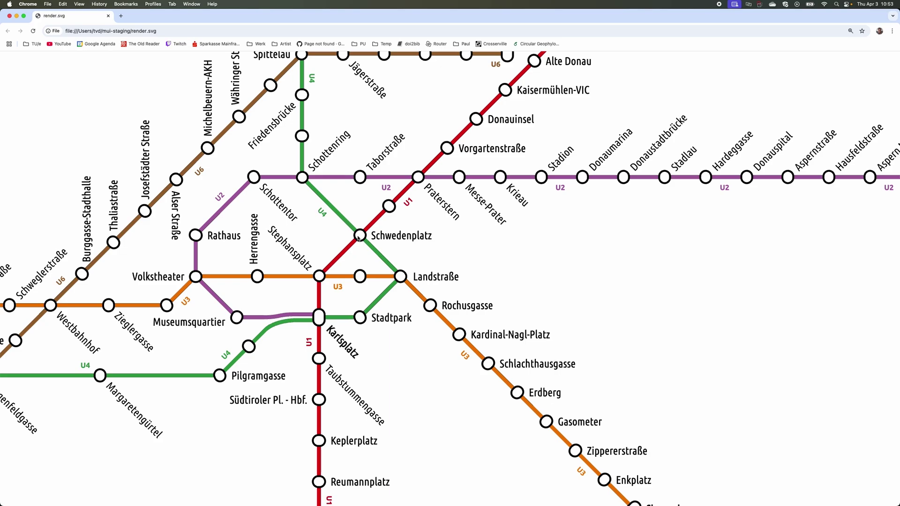
Switch back to Mooey and move the upper loop interchange's south-east edge to its south port
key("super+Tab")
scroll(420, 233, "up", 15)
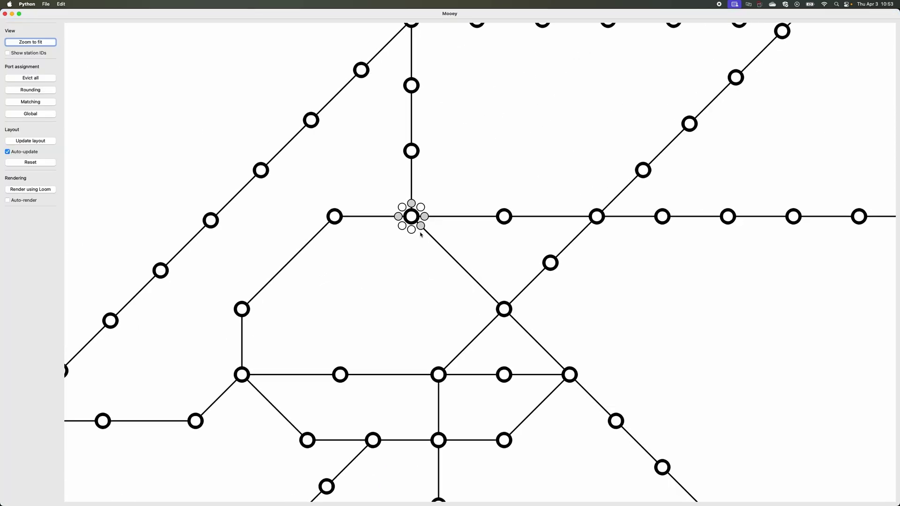
scroll(421, 234, "down", 5)
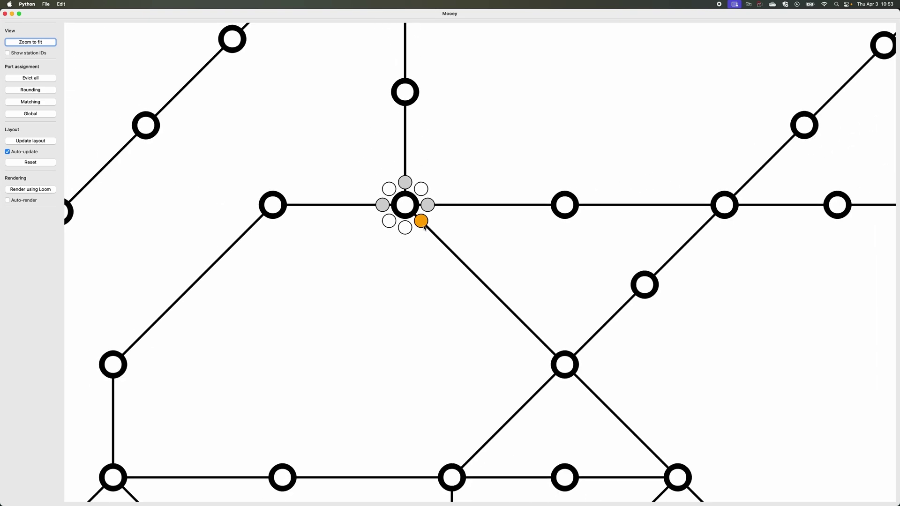
left_click(405, 228)
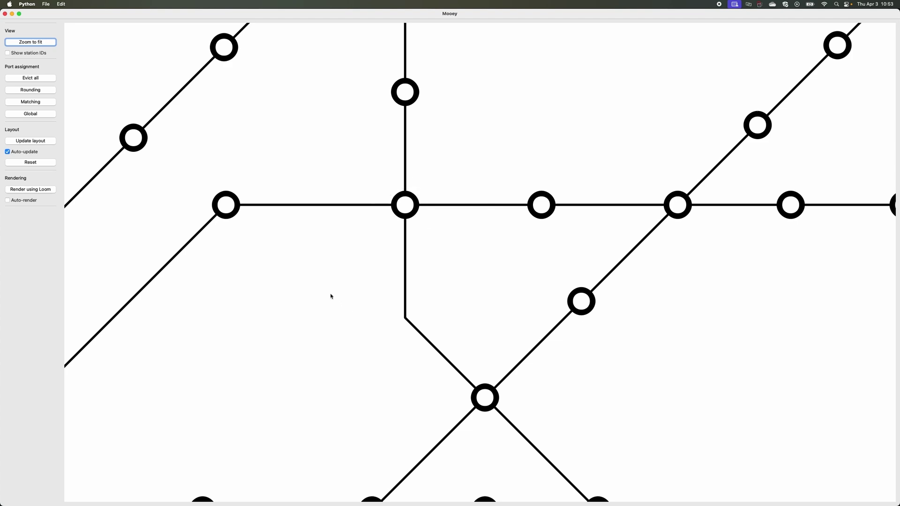
Enable auto-rendering, render the map using Loom, and inspect the updated render in Chrome
left_click(24, 200)
left_click(35, 190)
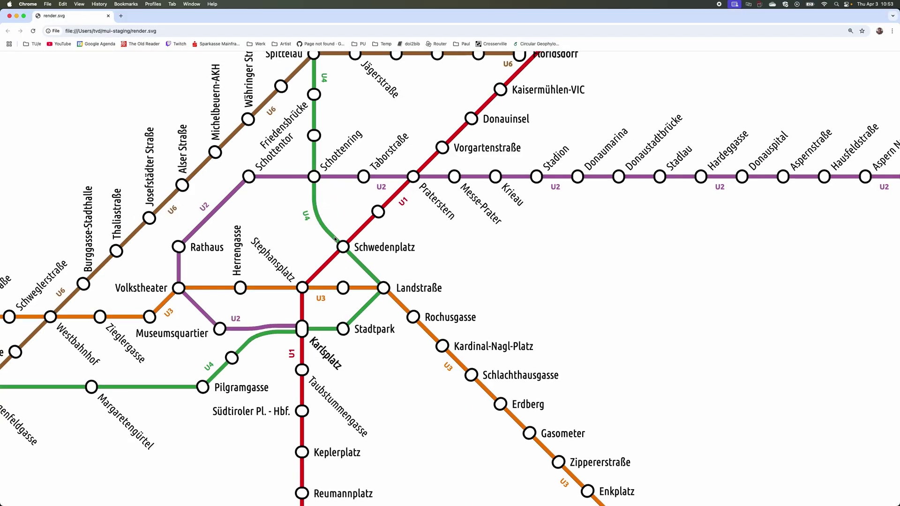
scroll(338, 244, "down", 3)
scroll(338, 243, "up", 3)
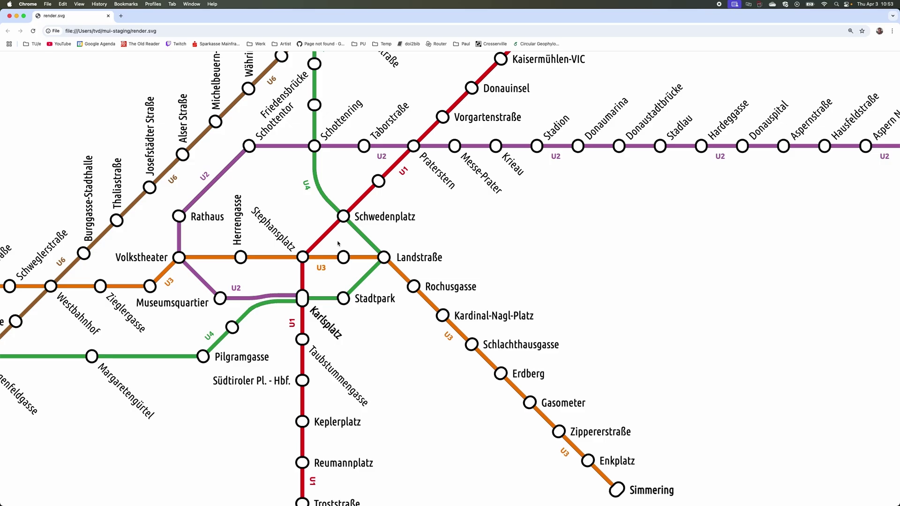
scroll(337, 243, "down", 5)
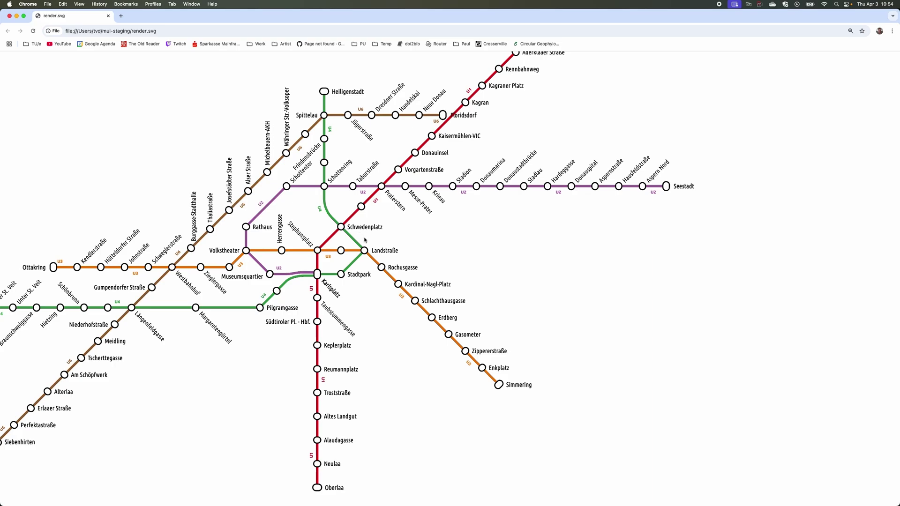
Back in Mooey, move the south-east edge of the Schwedenplatz interchange to its east port
key("super+Tab")
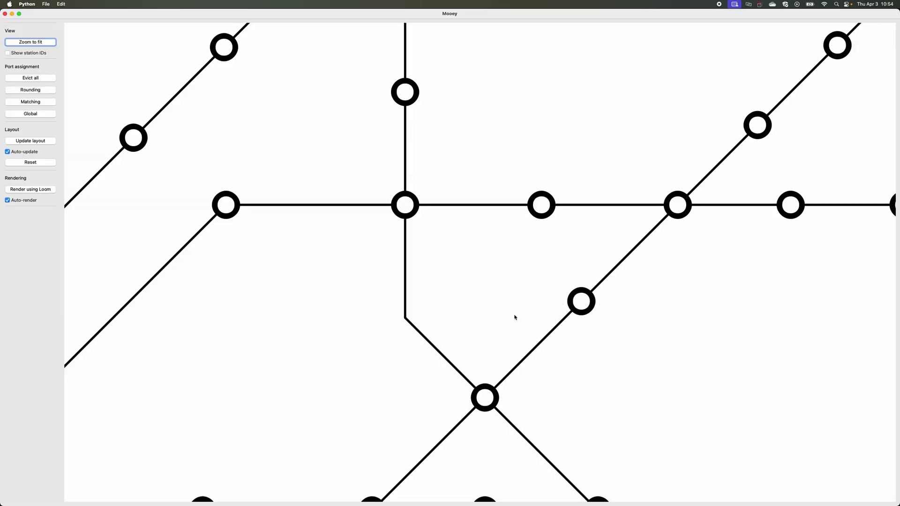
scroll(522, 331, "down", 5)
left_click_drag(562, 355, 442, 325)
left_click(441, 324)
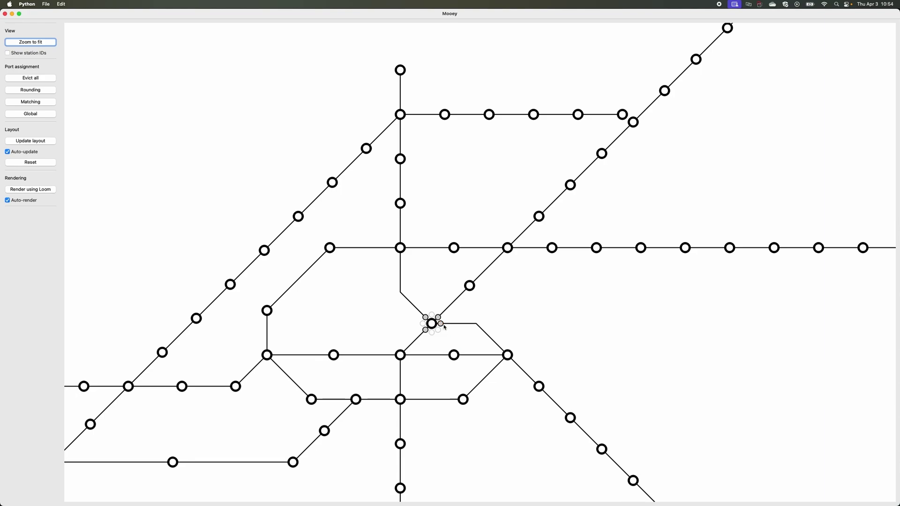
Attach Stadtpark's north-east edge to its east port, move Landstraße's western diagonal edges to its south and north ports, and reload the render in Chrome
mouse_move(506, 361)
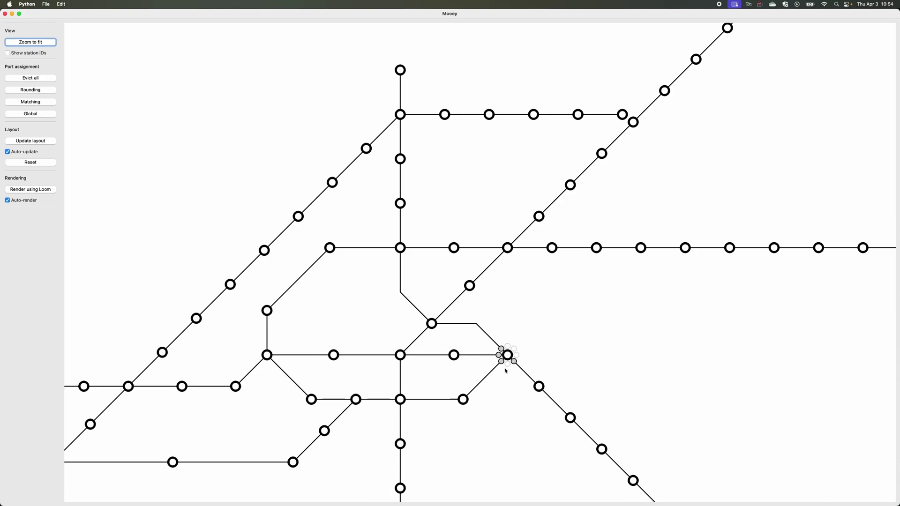
left_click(466, 397)
mouse_move(563, 339)
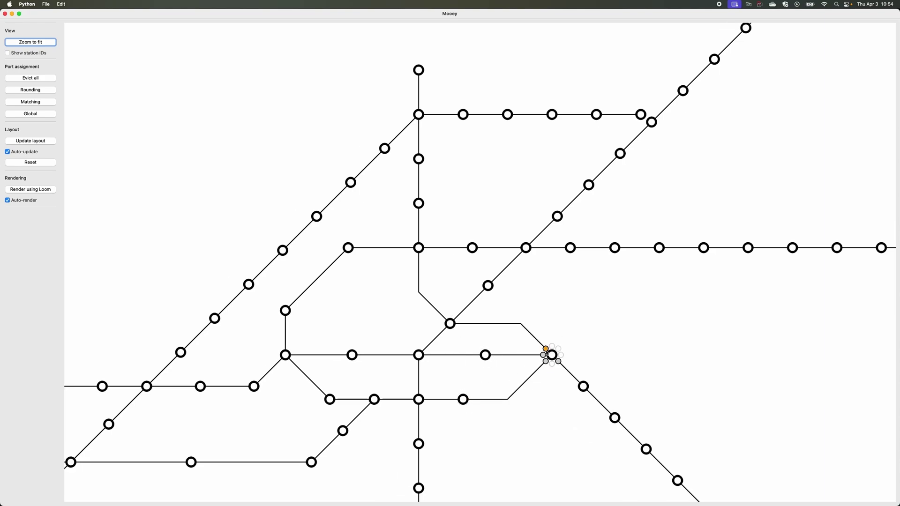
left_click(546, 362)
left_click_drag(547, 361, 552, 365)
mouse_move(514, 305)
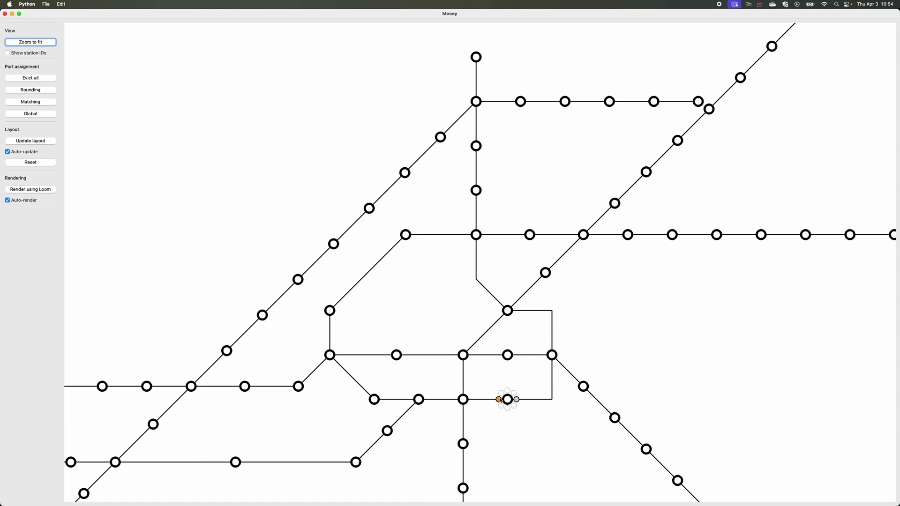
key("super+Tab")
key("super+r")
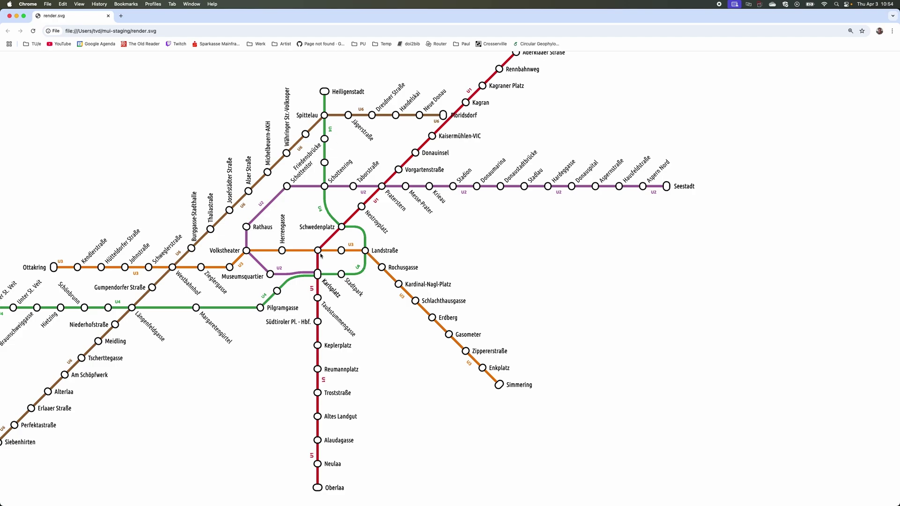
In Mooey, move Stephansplatz's north-east edge to its north port and view the updated render in Chrome
key("super+Tab")
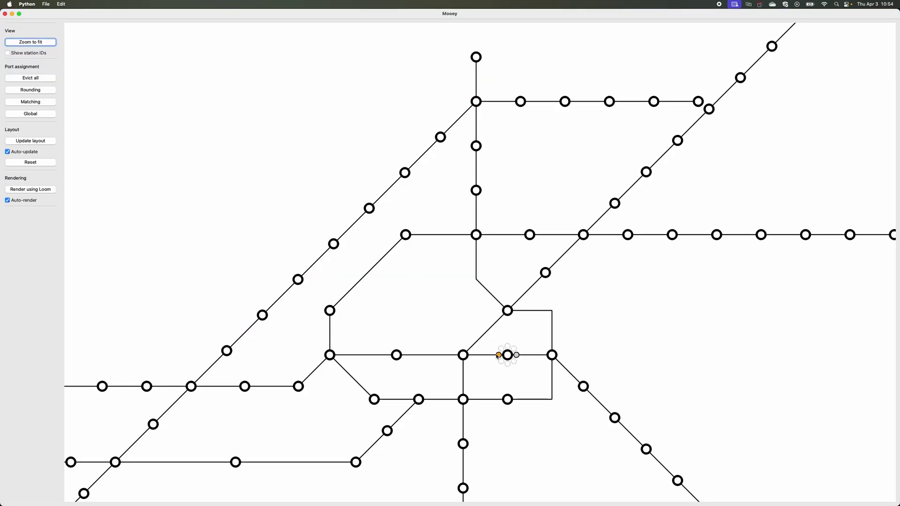
left_click_drag(469, 349, 465, 347)
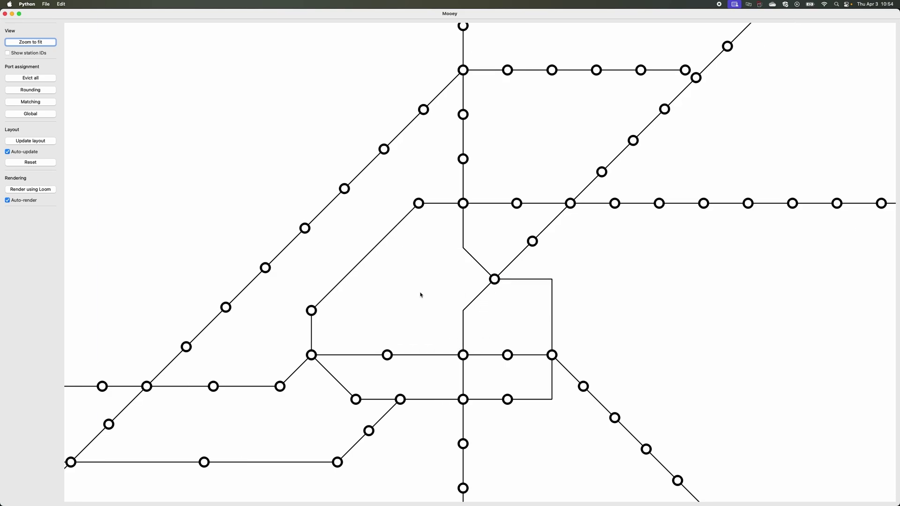
key("super+Tab")
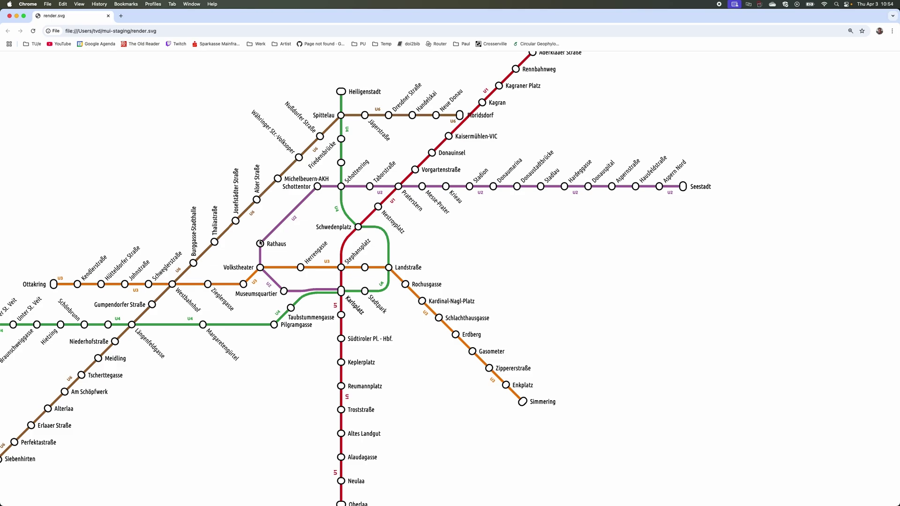
In Mooey, move Rathaus's south edge to its south-west port and Schottentor's east edge to its north-east port, then check the Chrome render
key("super+Tab")
left_click(311, 319)
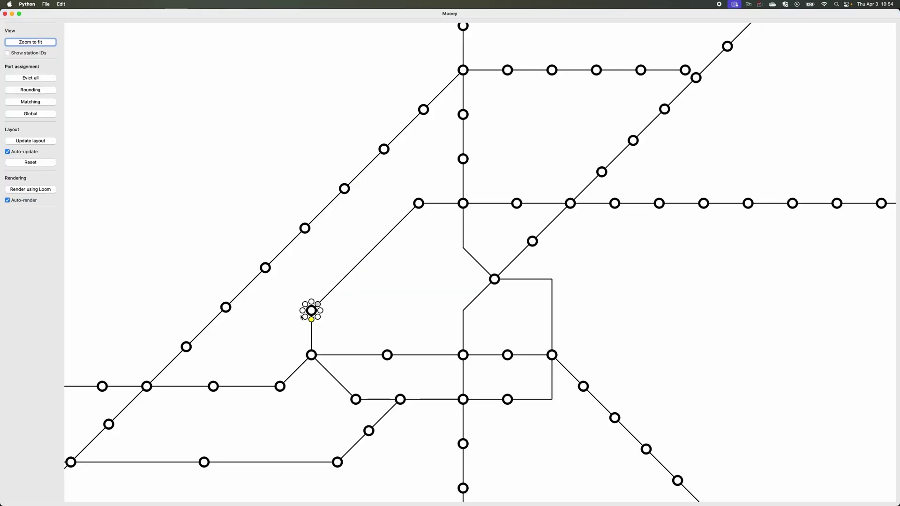
left_click(305, 317)
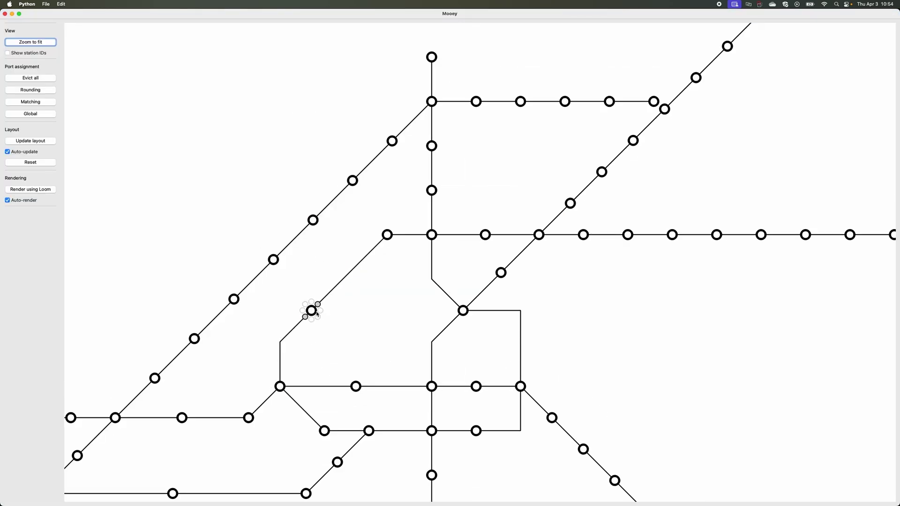
left_click(394, 229)
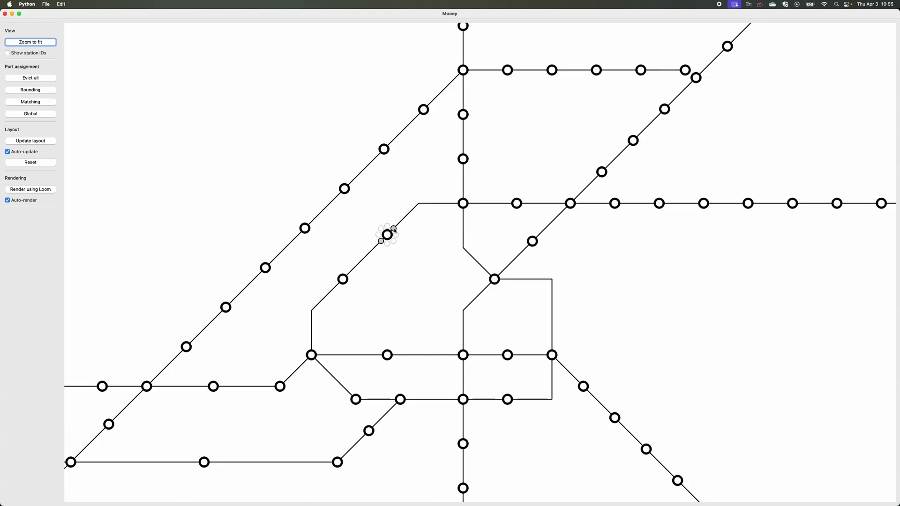
key("super+Tab")
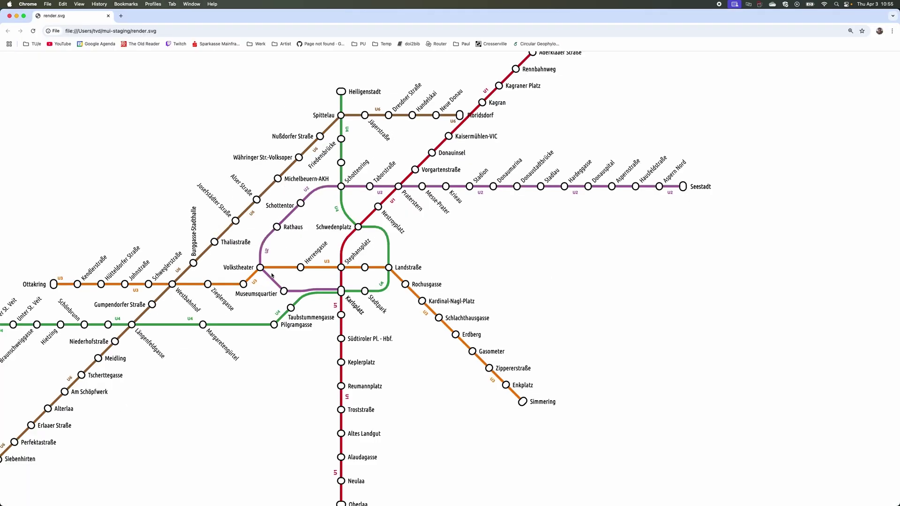
scroll(328, 189, "left", 4)
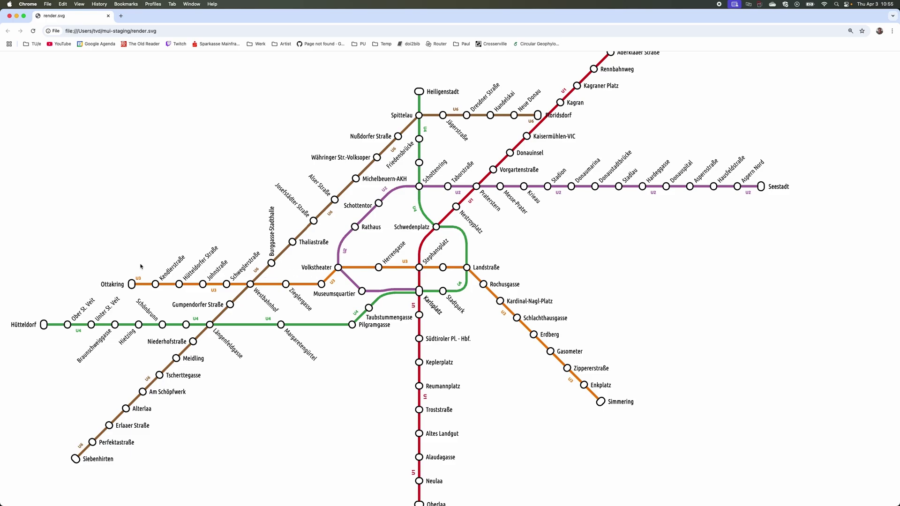
In Mooey, move Volkstheater's south-west edge to its west port and reload the rendered map in Chrome
key("super+Tab")
scroll(283, 323, "left", 5)
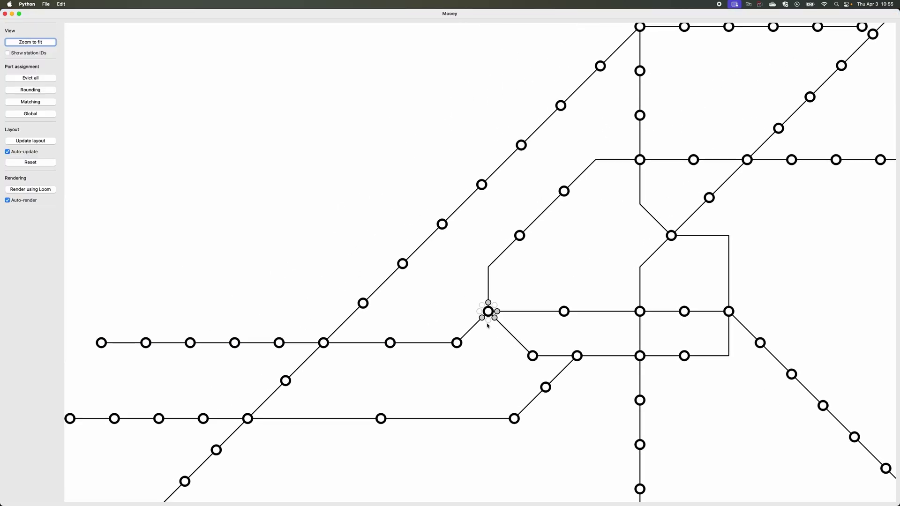
left_click(478, 311)
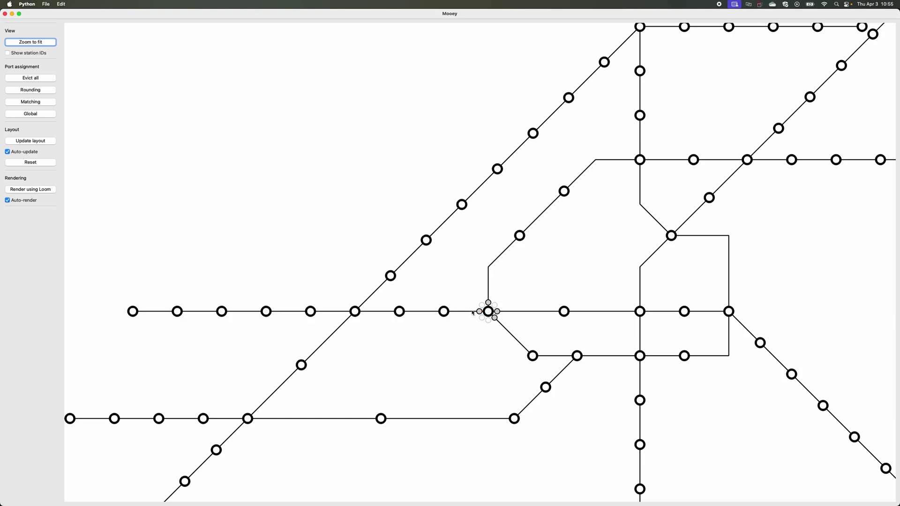
key("super+Tab")
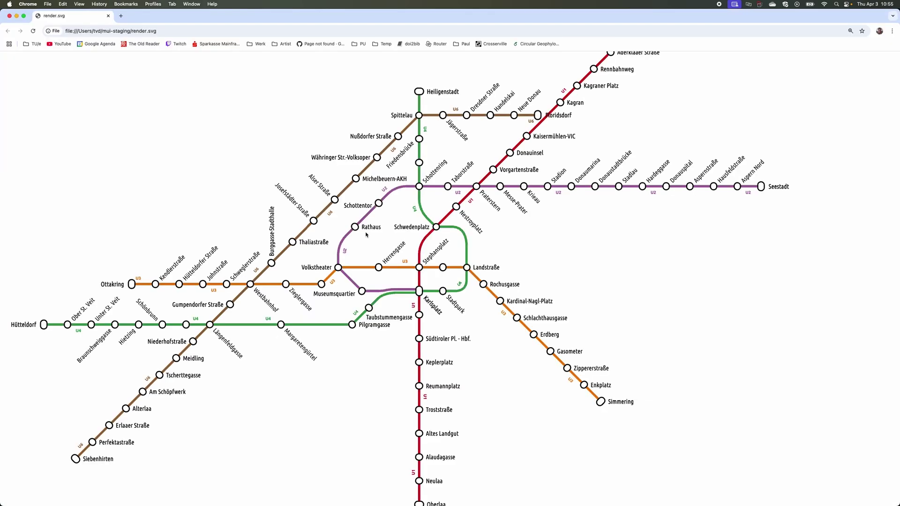
key("super+r")
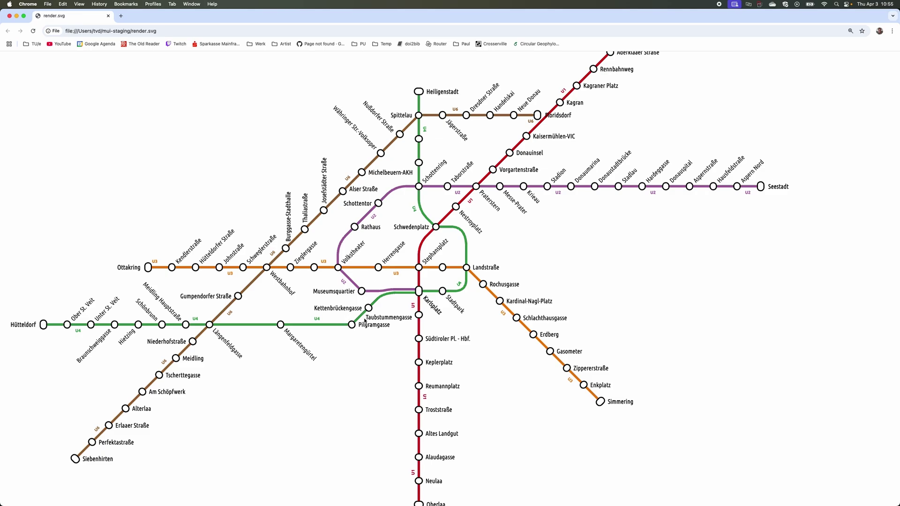
In Mooey, move Pilgramgasse's north-east edge to its east port and inspect the updated render in Chrome
key("super+Tab")
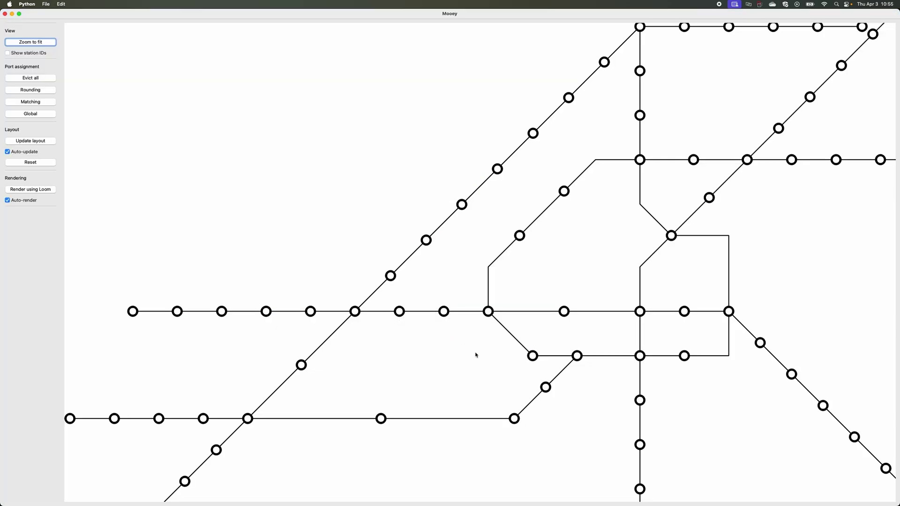
left_click(520, 414)
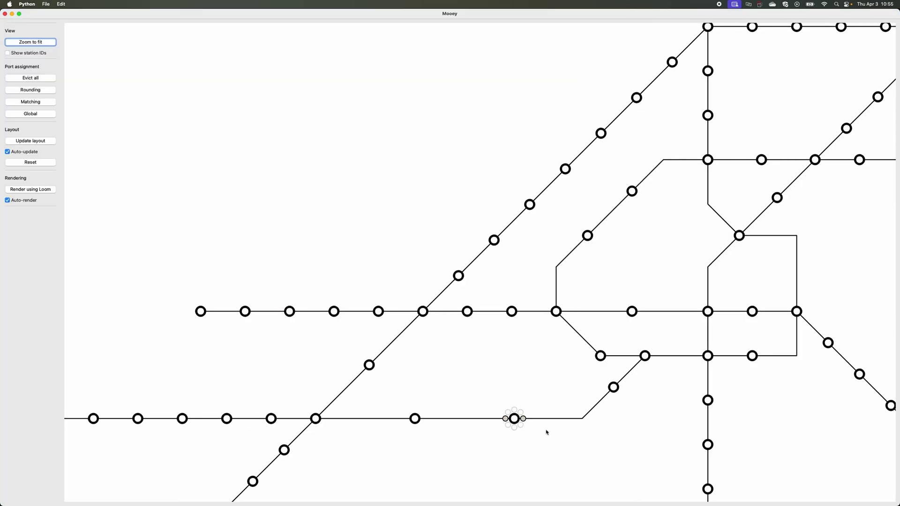
key("super+Tab")
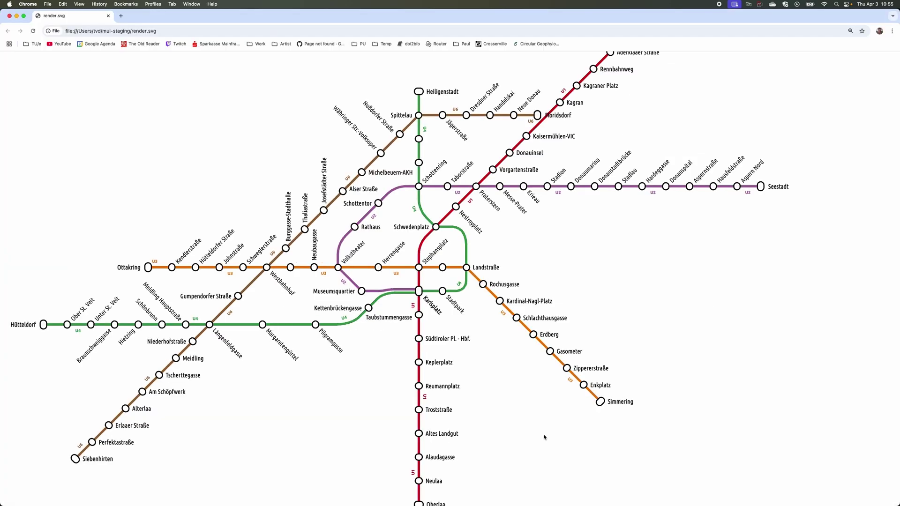
scroll(550, 308, "up", 3)
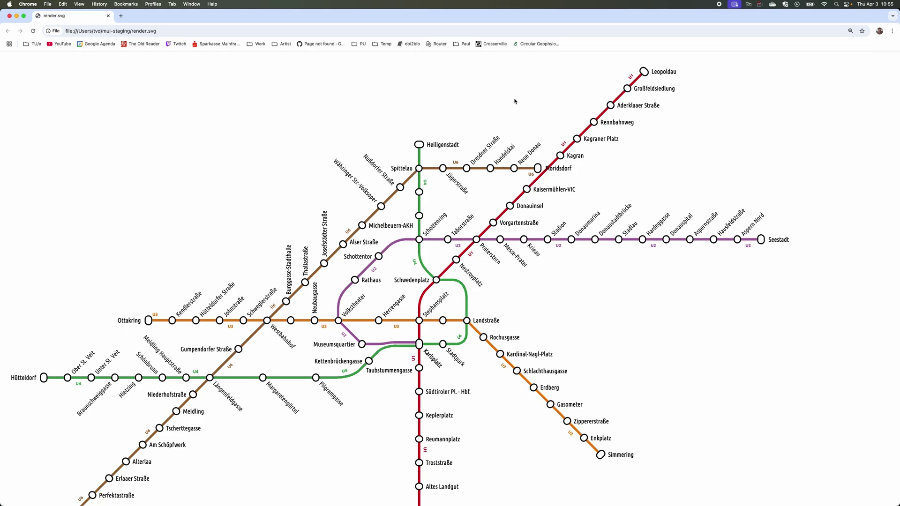
scroll(499, 174, "down", 2)
scroll(499, 174, "up", 2)
In Mooey, move Spittelau's east edge to its north-east port, then reload the render in Chrome and view the whole map
key("super+Tab")
left_click_drag(635, 182, 467, 302)
scroll(536, 269, "down", 6)
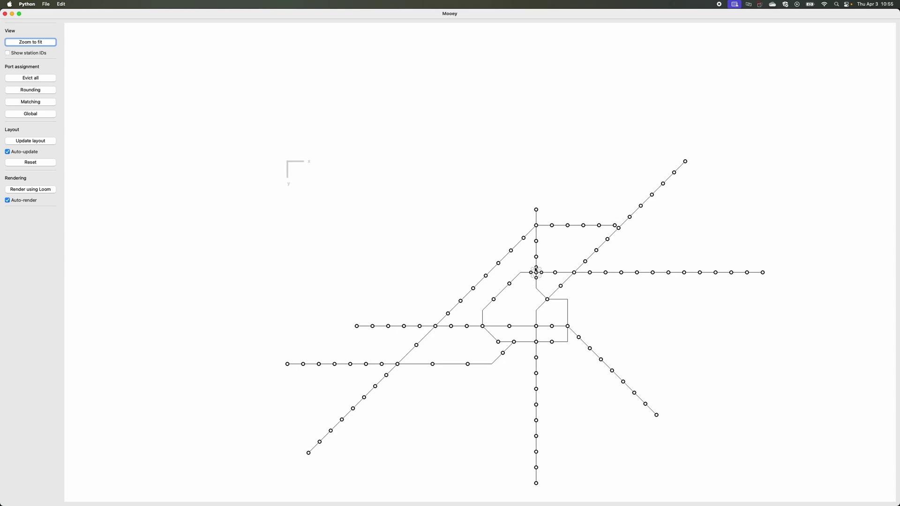
scroll(536, 271, "up", 5)
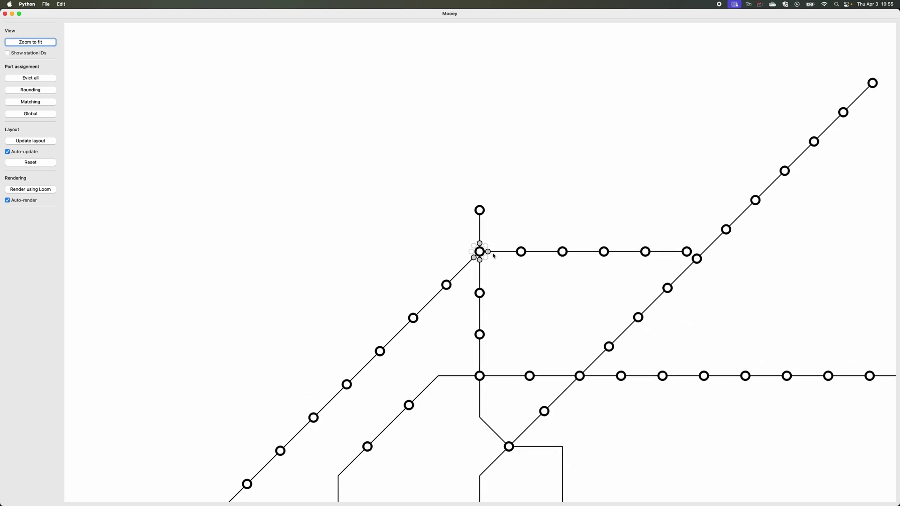
left_click_drag(489, 253, 486, 247)
double_click(486, 247)
key("super+Tab")
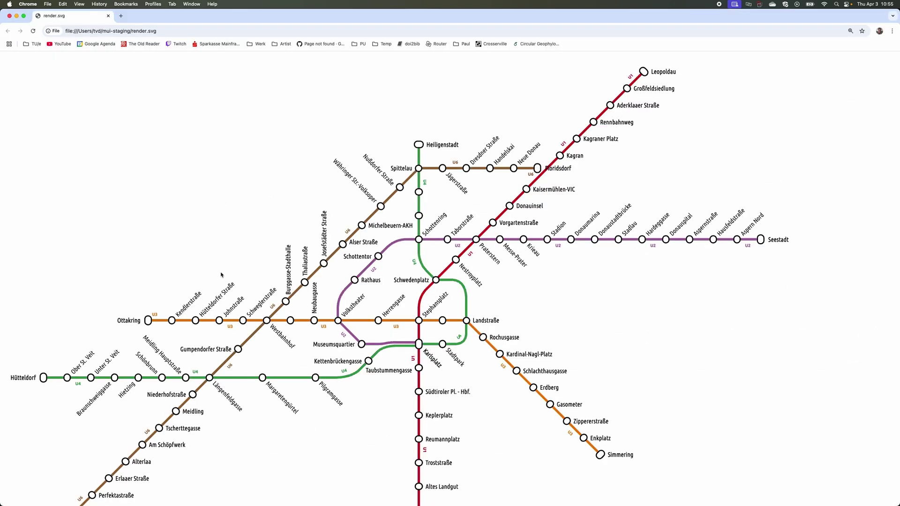
key("super+r")
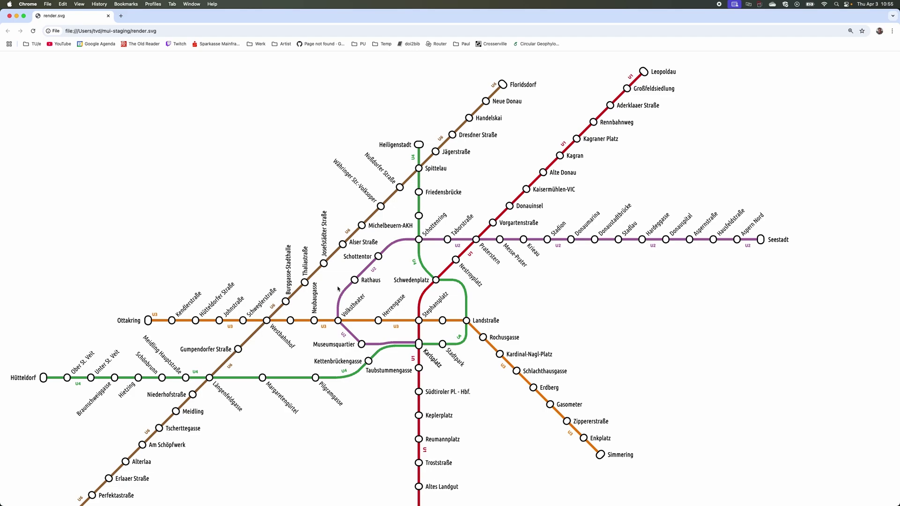
scroll(328, 315, "down", 5)
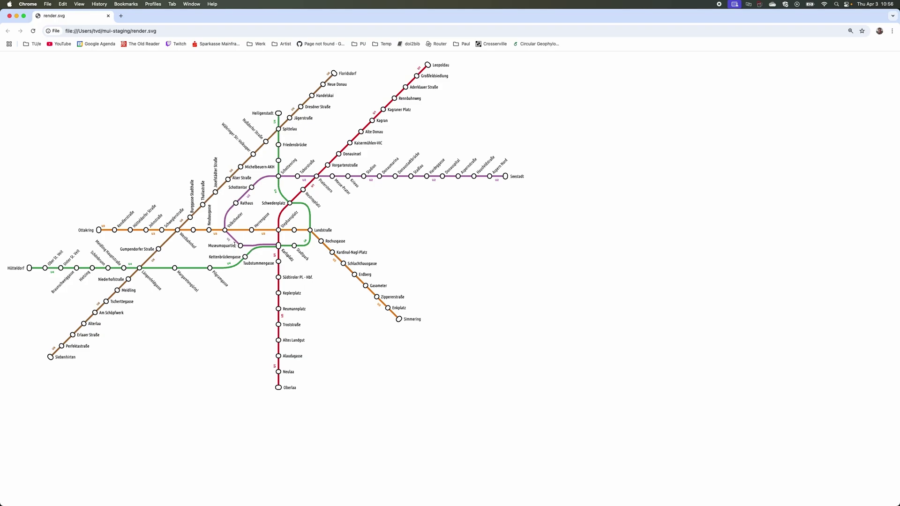
In Mooey, try moving Volkstheater's south-east edge to its south port and reload the render in Chrome
key("super+Tab")
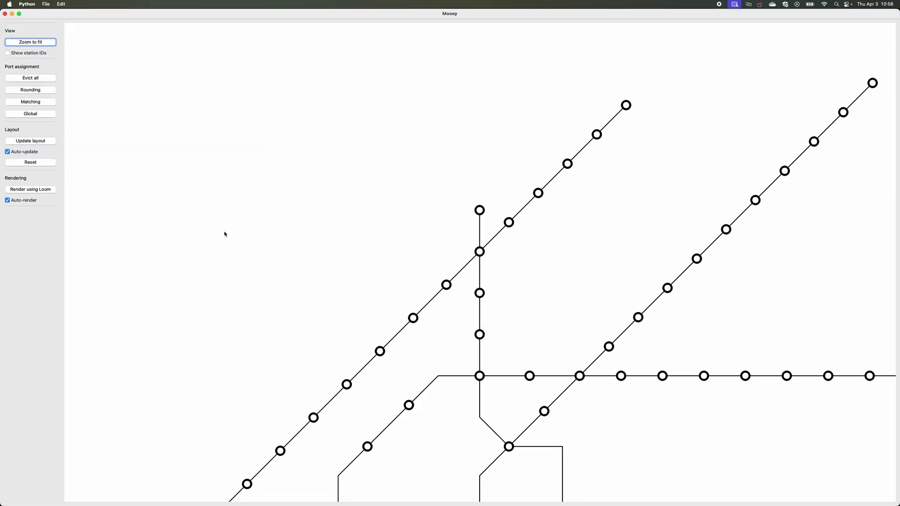
left_click_drag(561, 387, 535, 178)
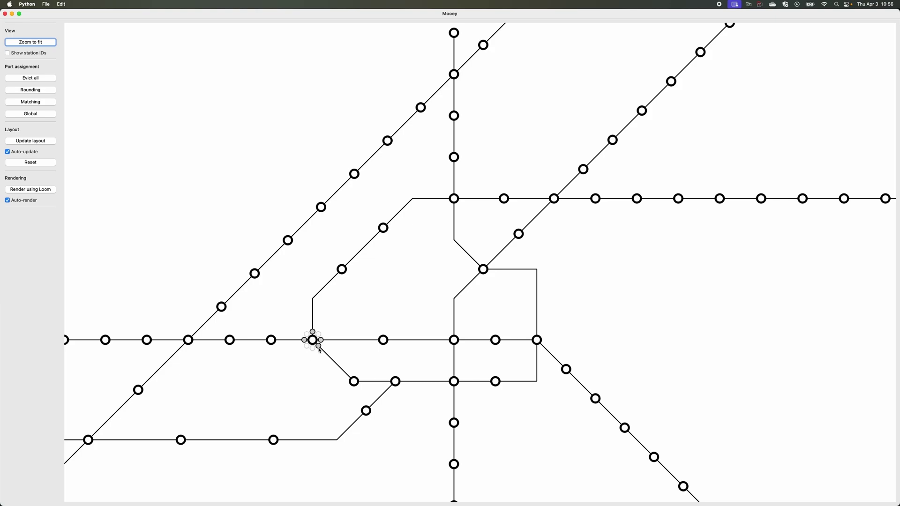
left_click_drag(320, 349, 313, 352)
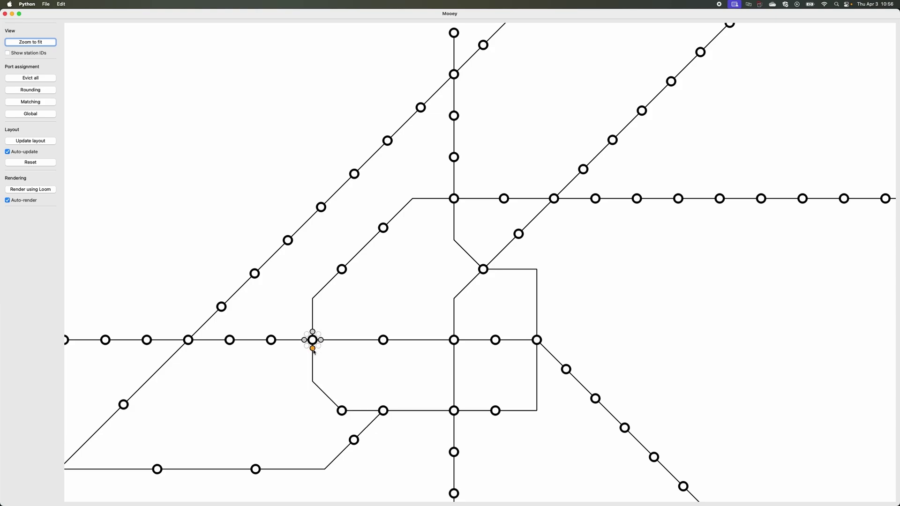
key("super+Tab")
key("super+r")
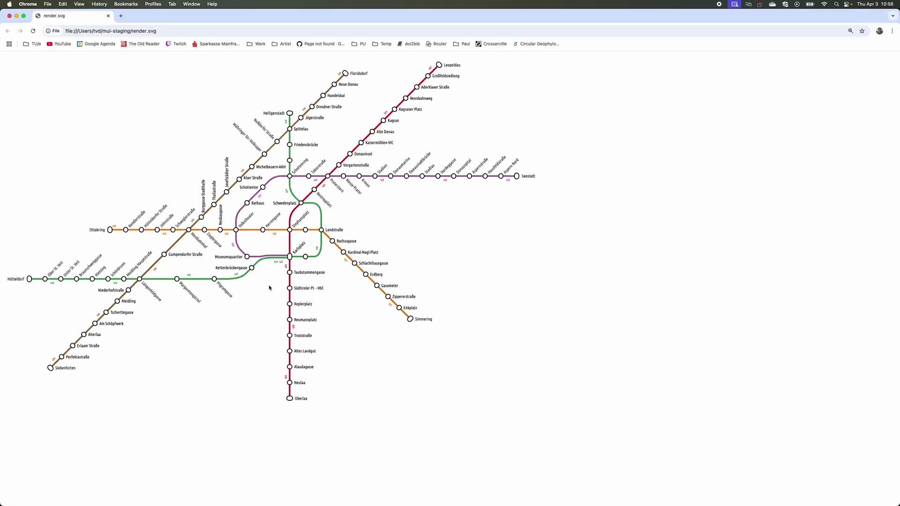
In Mooey, return Volkstheater's south edge to its south-east port, move Museumsquartier's north-west edge to its west port, and view the render in Chrome
key("super+Tab")
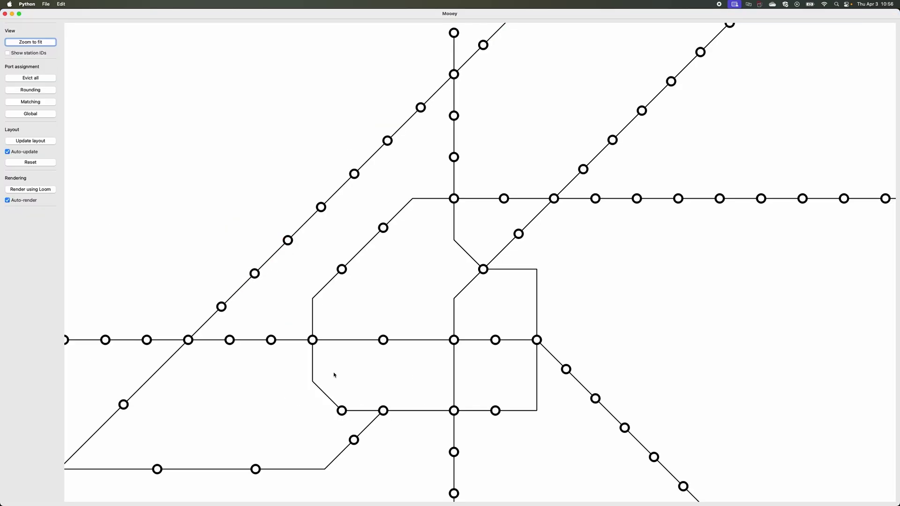
left_click_drag(314, 349, 318, 346)
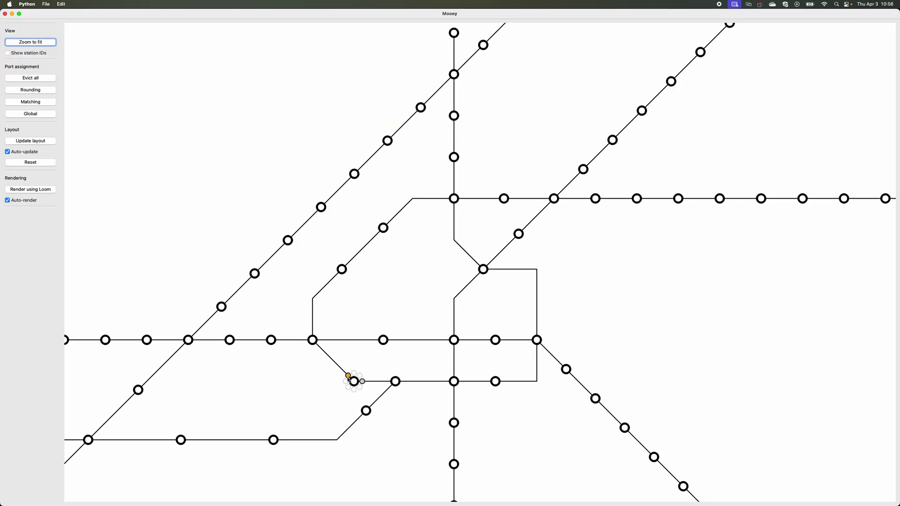
left_click_drag(348, 376, 345, 381)
key("super+Tab")
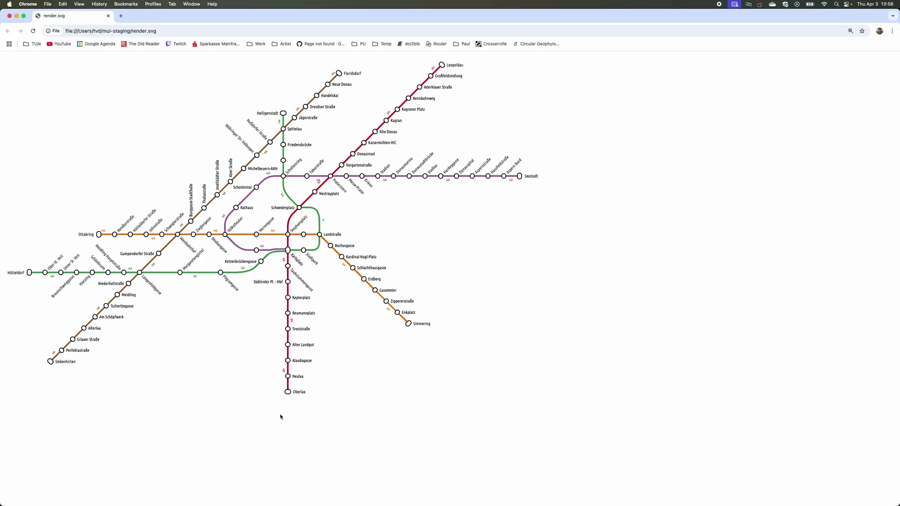